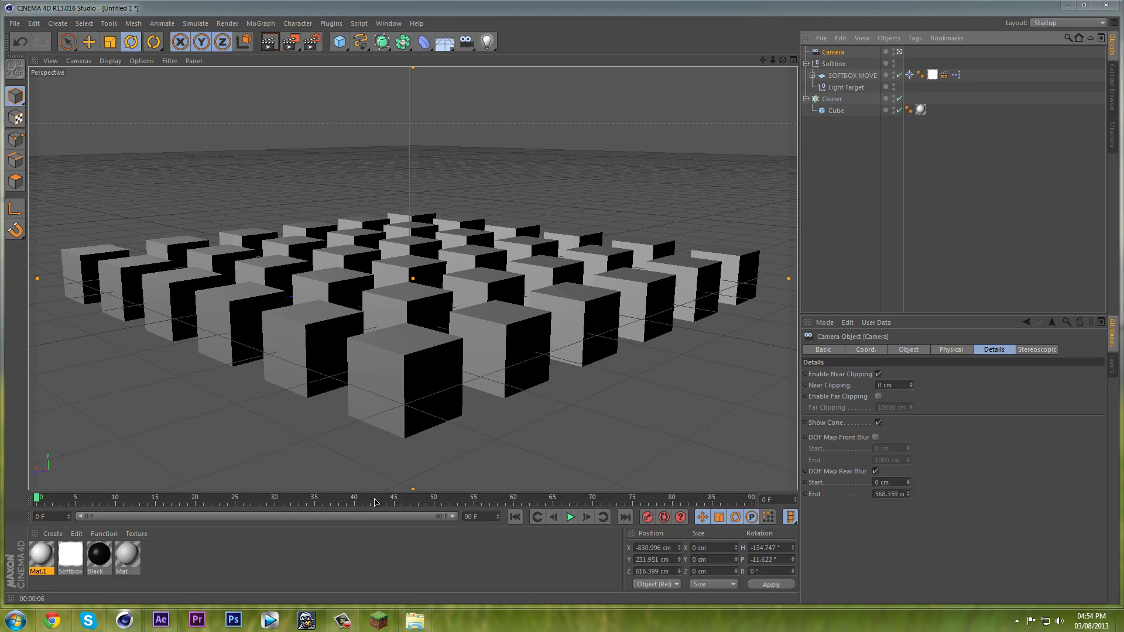
left_click(413, 623)
left_click_drag(451, 79, 494, 126)
left_click(987, 122)
Leave the camera view to inspect the camera, softbox and cube grid from several angles, and return to the camera view.
left_click(899, 51)
scroll(563, 271, "up", 3)
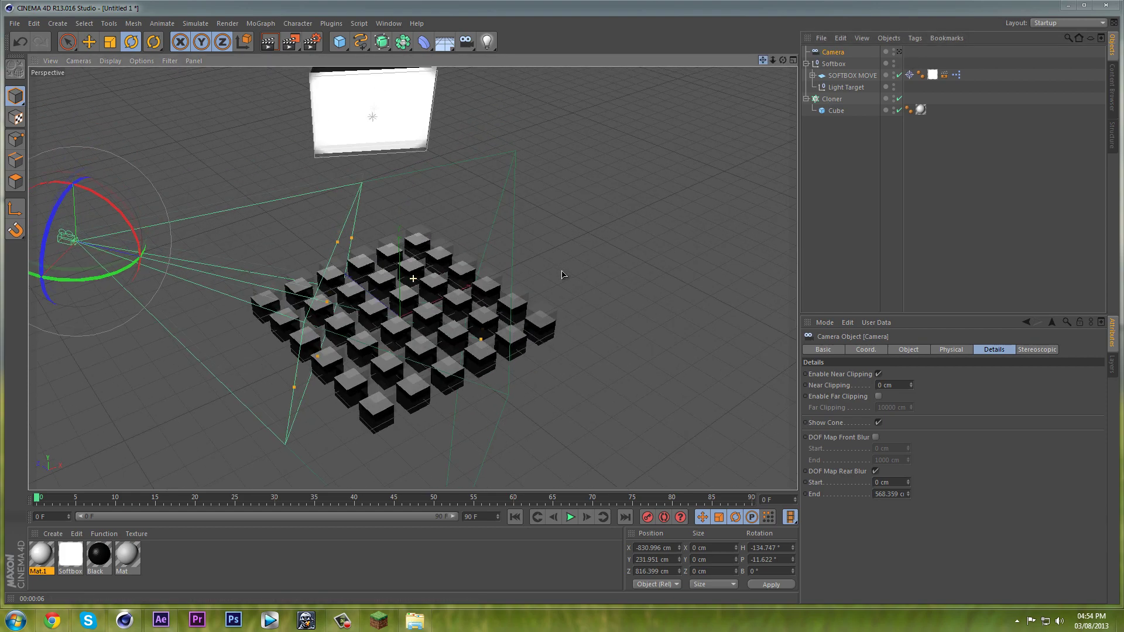
scroll(562, 272, "up", 2)
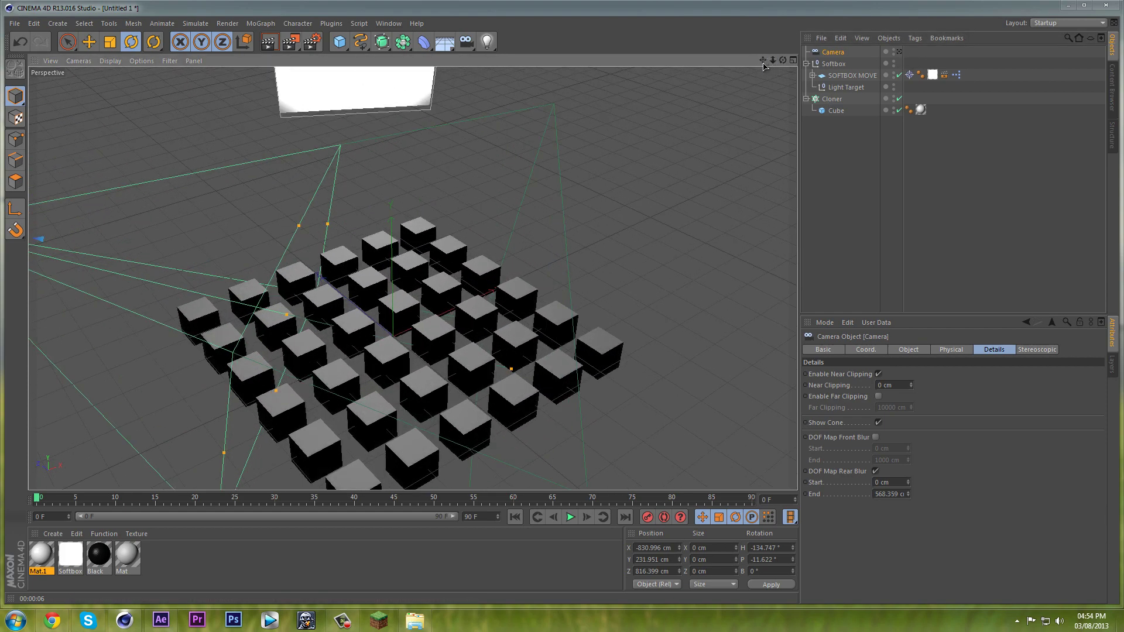
scroll(764, 66, "down", 3)
middle_click_drag(764, 66, 544, 188, "alt")
scroll(544, 188, "down", 1)
mouse_move(787, 62)
left_mouse_down()
mouse_move(779, 106)
mouse_move(768, 65)
left_mouse_up()
left_click_drag(564, 273, 621, 258, "alt")
left_click(900, 52)
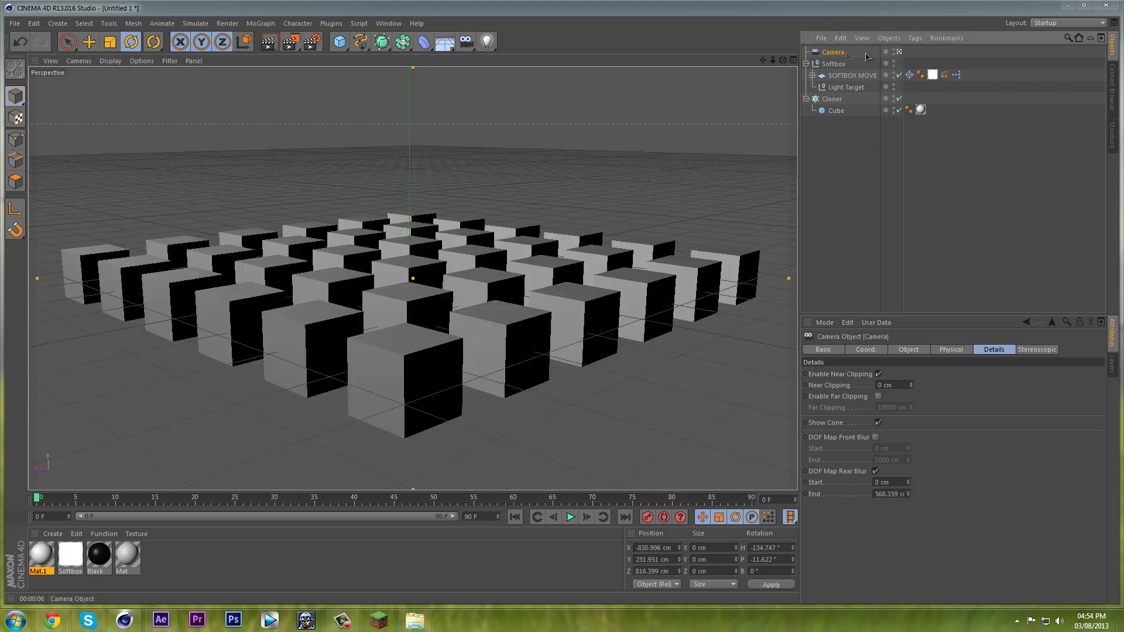
Render a preview of the camera view and display the Depth of Field effect's render settings.
left_click(271, 44)
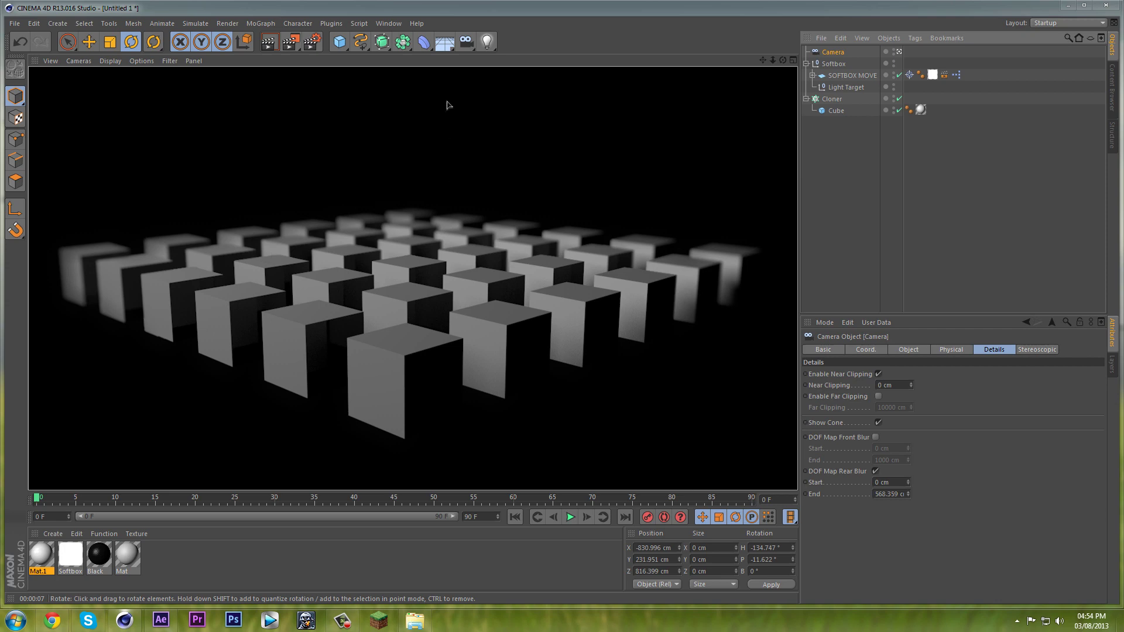
left_click(312, 42)
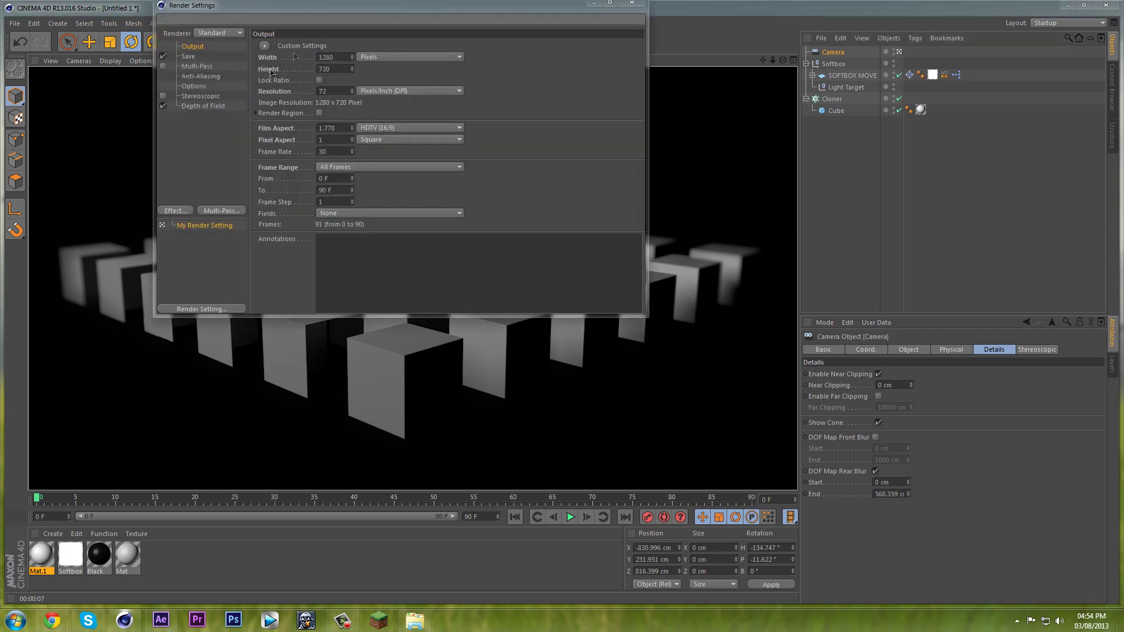
left_click(199, 107)
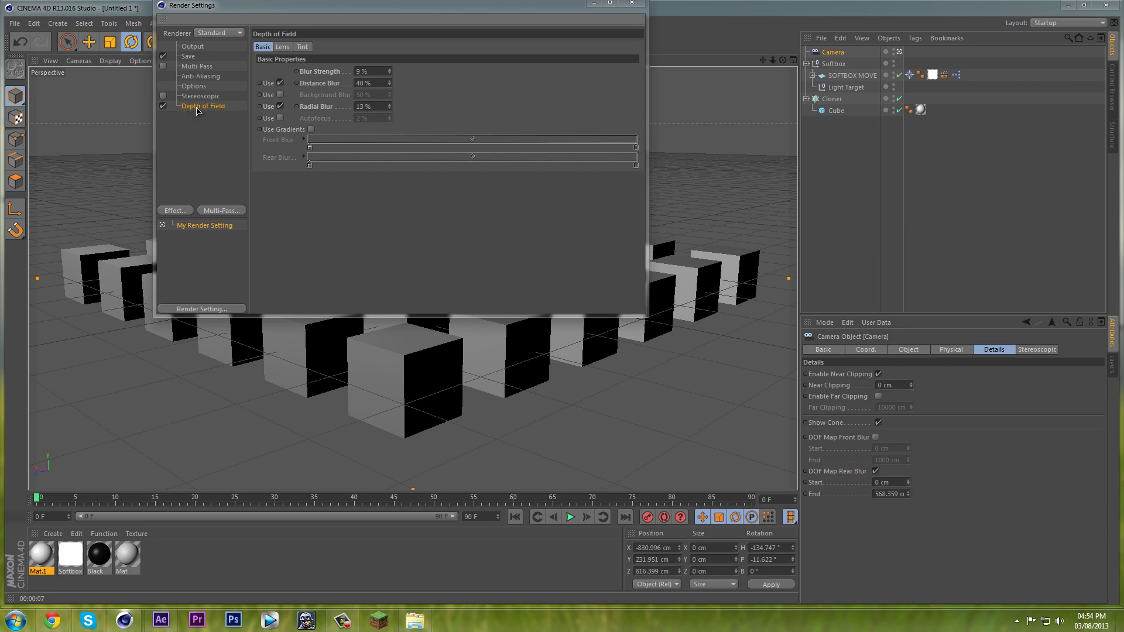
Review the available render effects and the Depth of Field blur settings, and close the render settings.
right_click(192, 139)
left_click(181, 147)
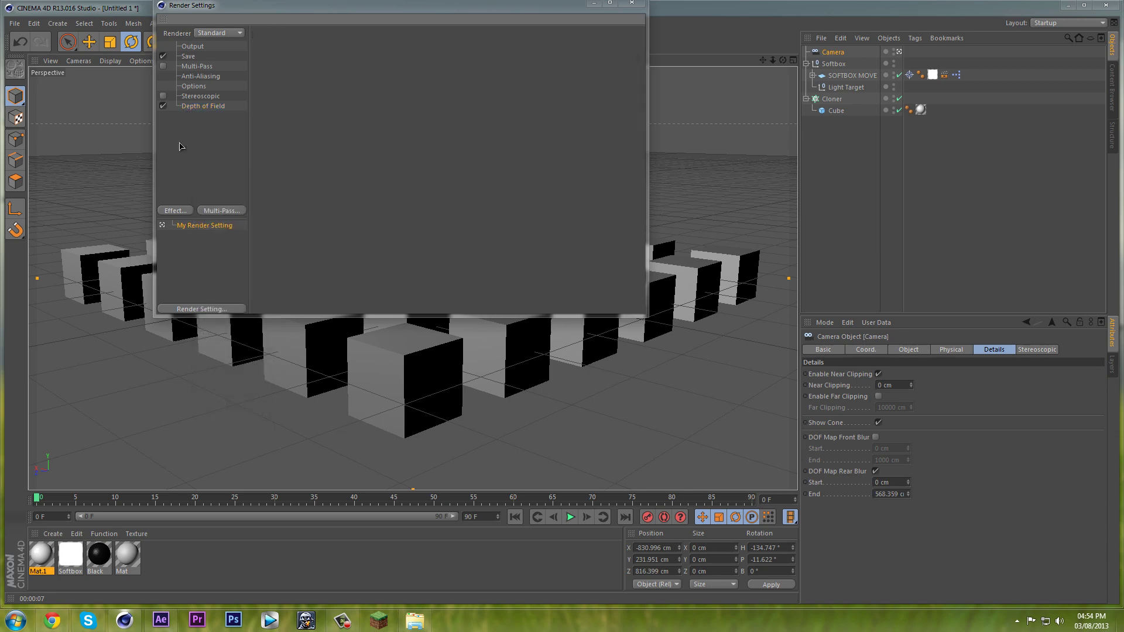
left_click(189, 212)
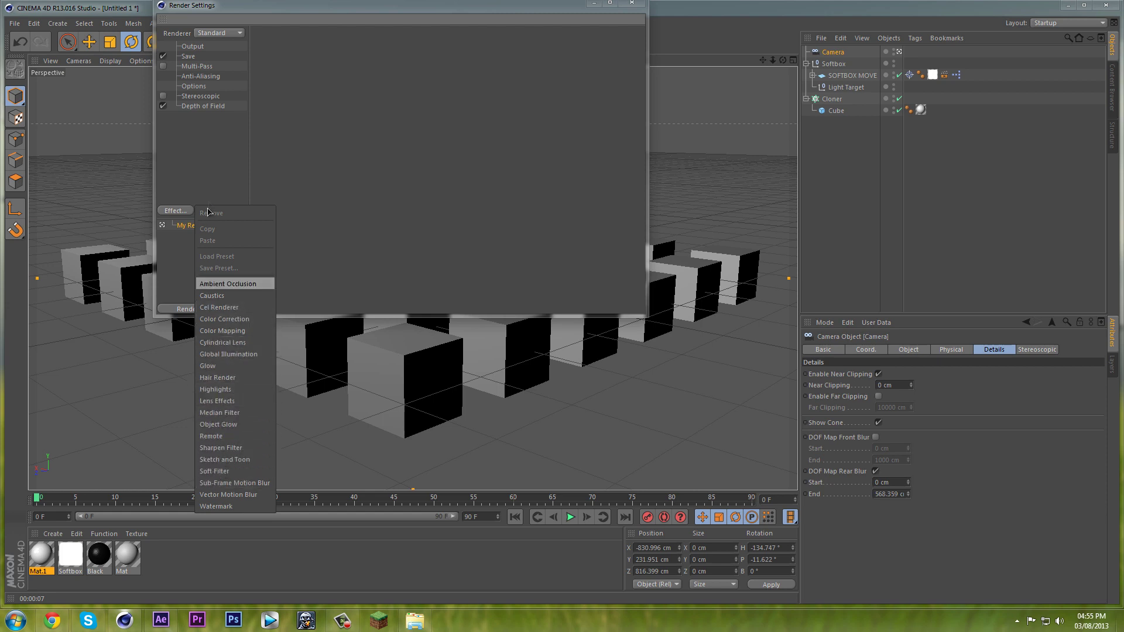
left_click(198, 112)
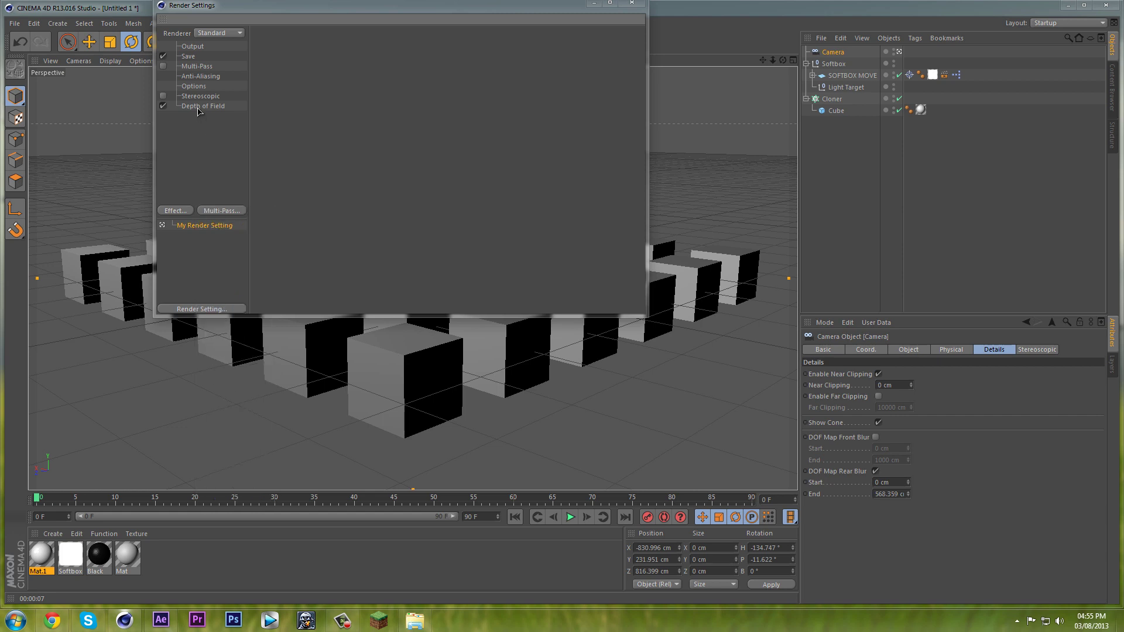
left_click(198, 109)
right_click(186, 122)
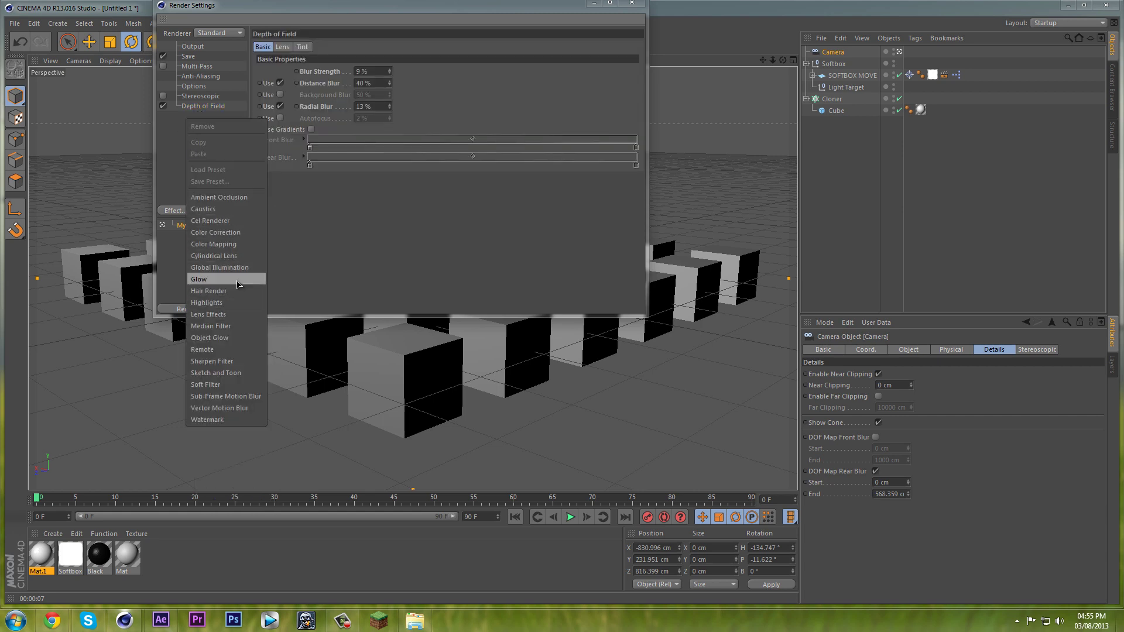
left_click(207, 126)
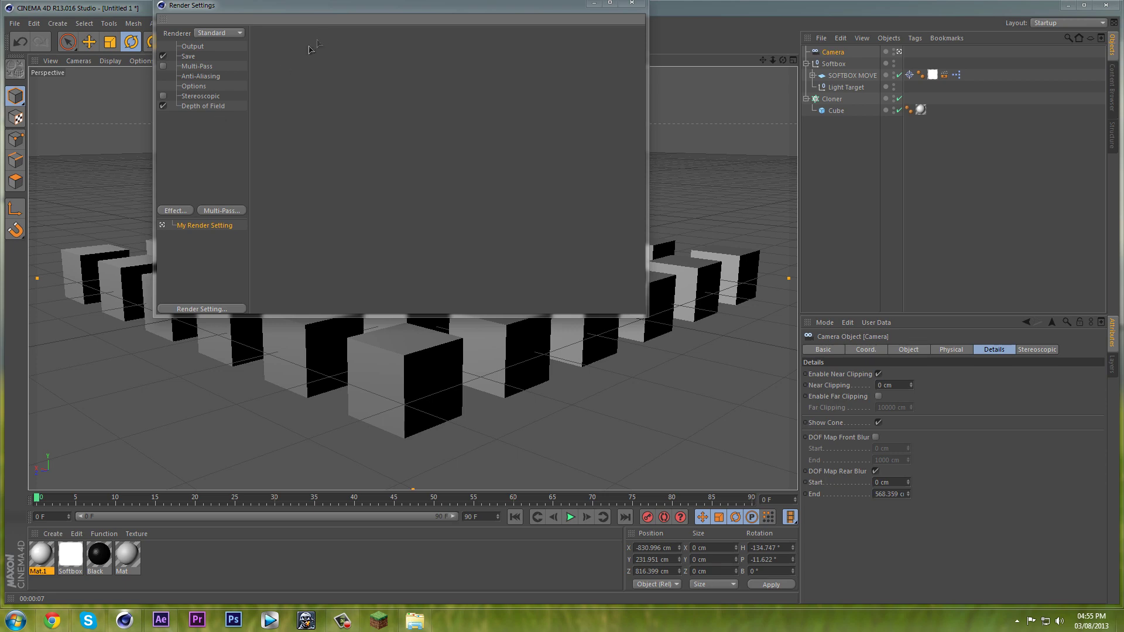
left_click(191, 105)
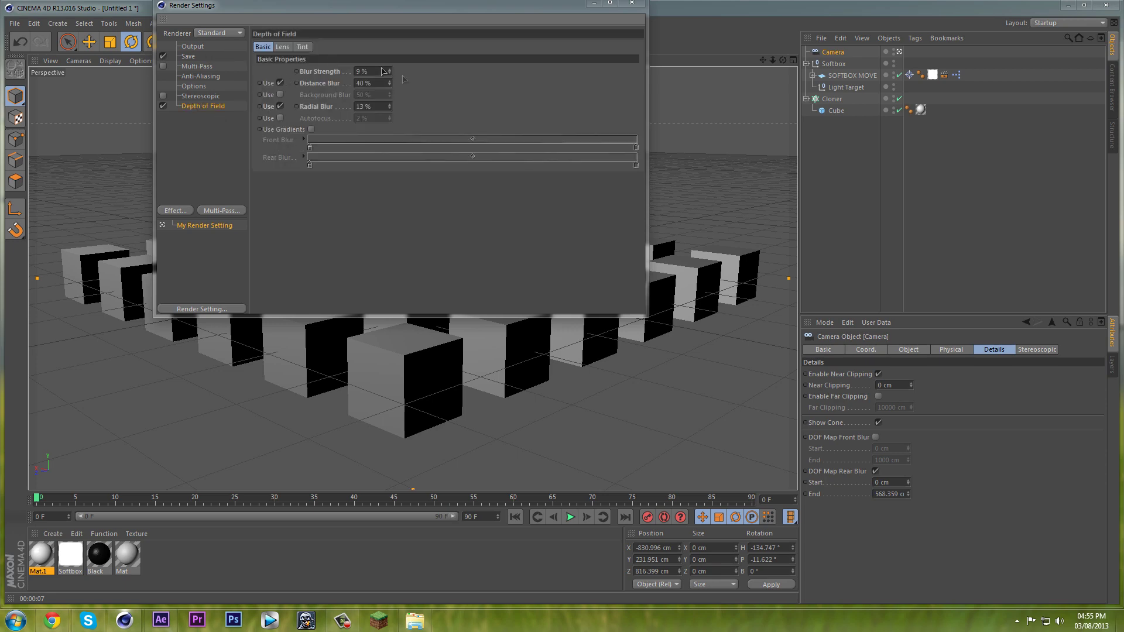
left_click(631, 3)
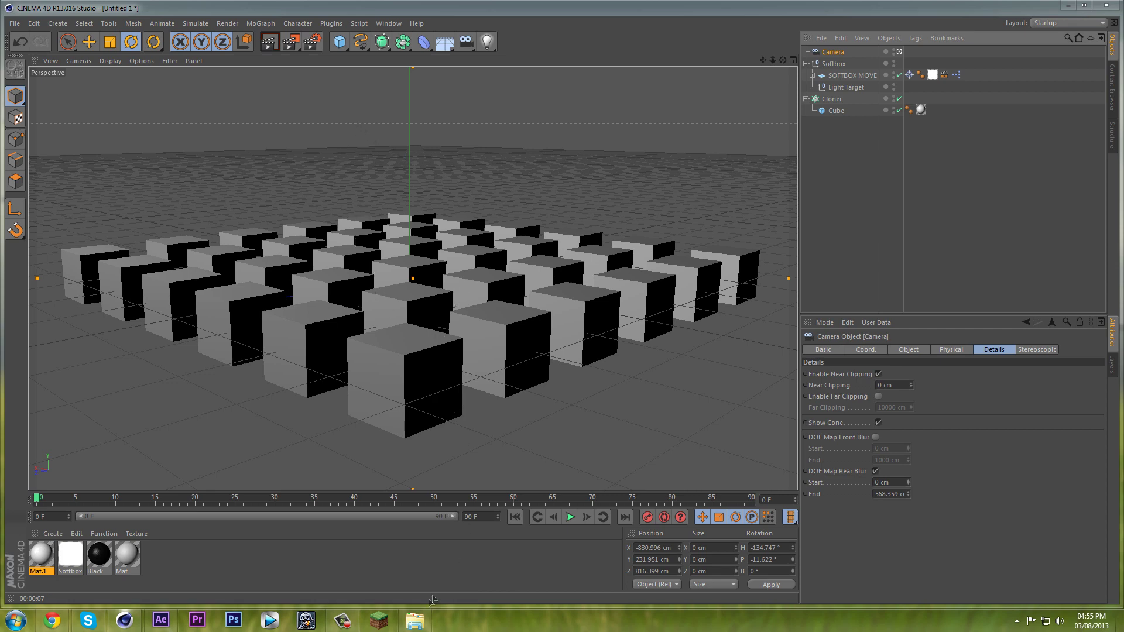
Open C4D DoF render.mov from the DoF tut folder, play it and scrub through the frames.
mouse_move(418, 623)
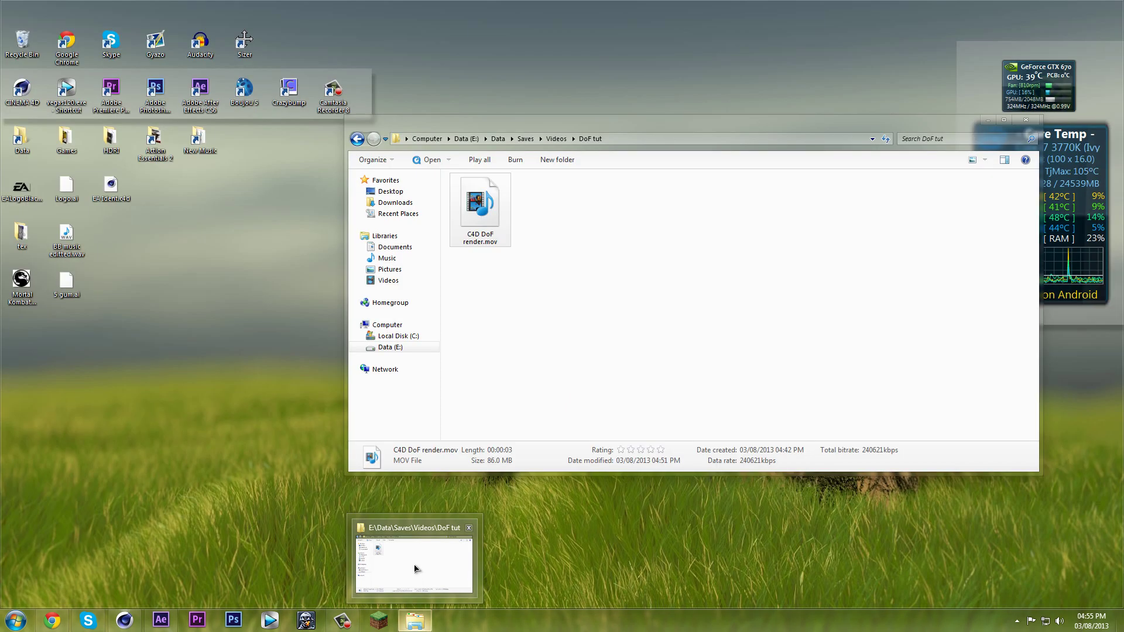
left_click(414, 570)
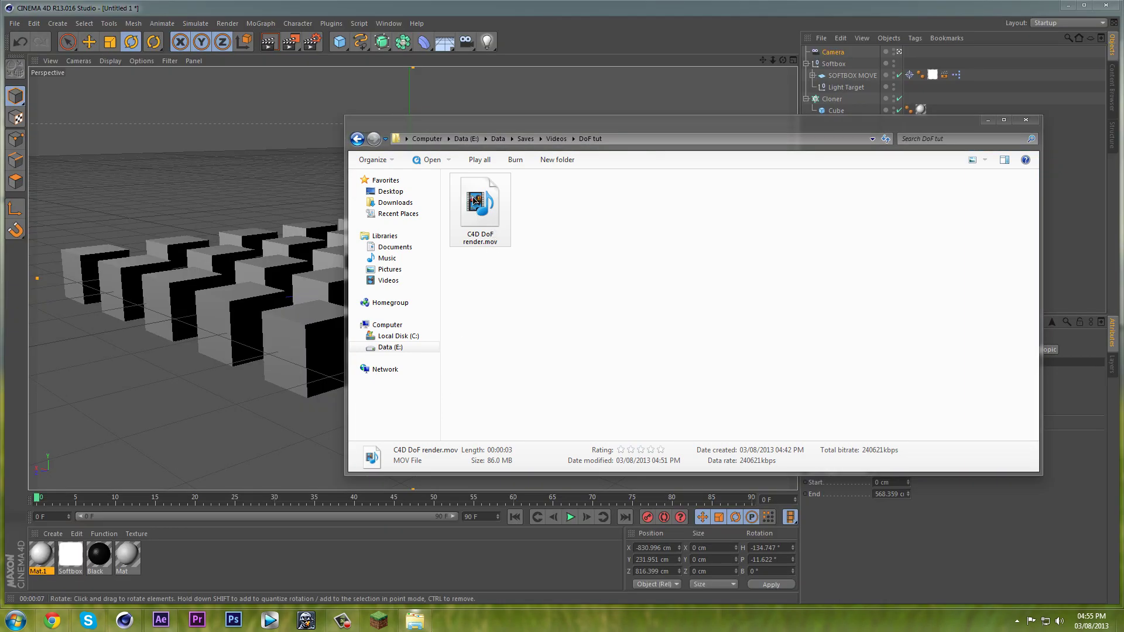
double_click(495, 209)
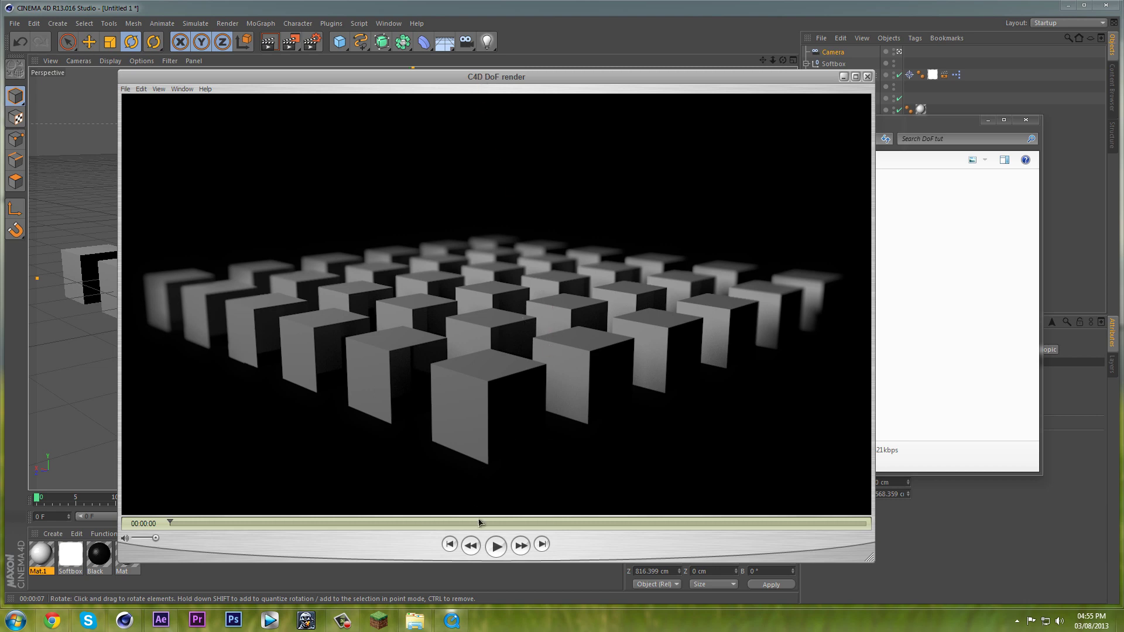
left_click(495, 546)
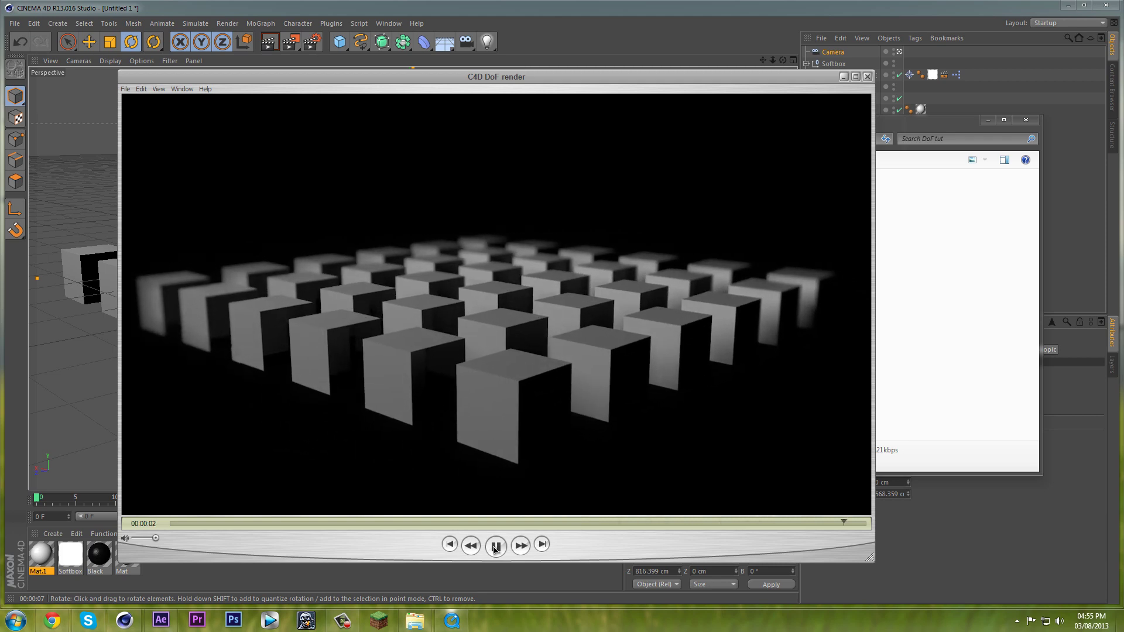
left_click_drag(193, 524, 696, 527)
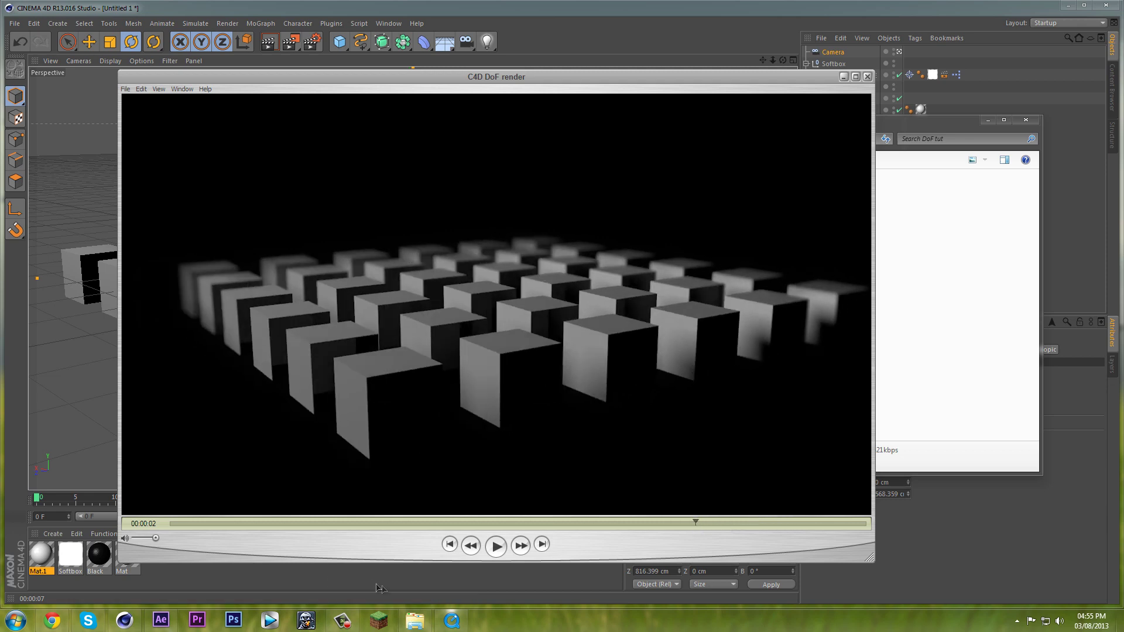
Play and scrub through Second shot.mov from the Mercedes indent folder, and put away the video and folder windows.
left_click(415, 621)
key("BackSpace")
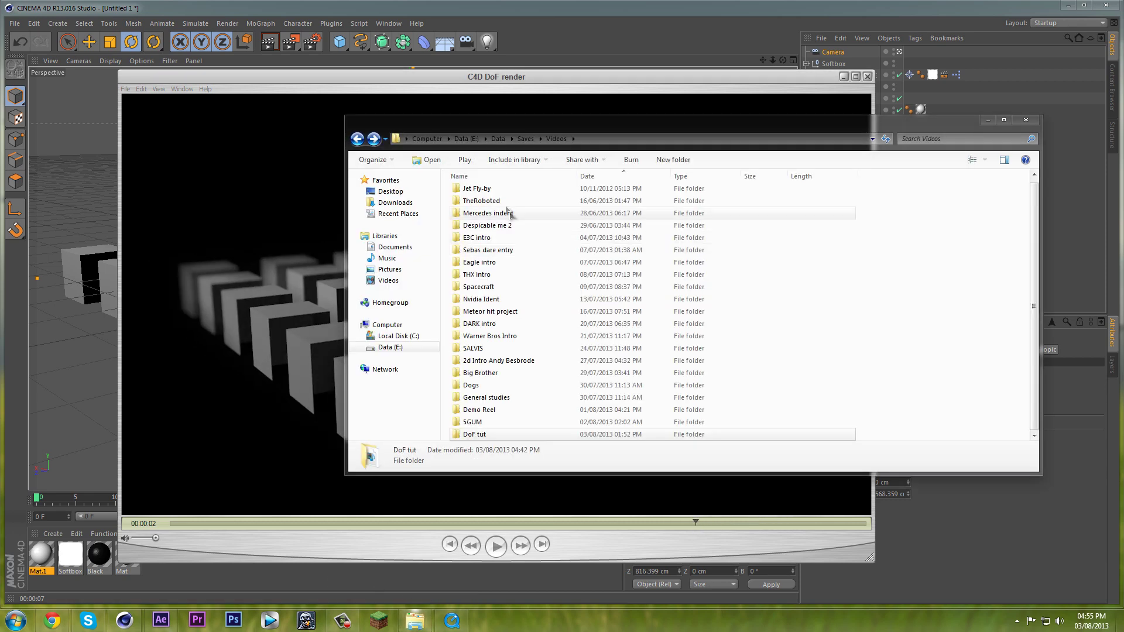
double_click(498, 214)
double_click(1003, 209)
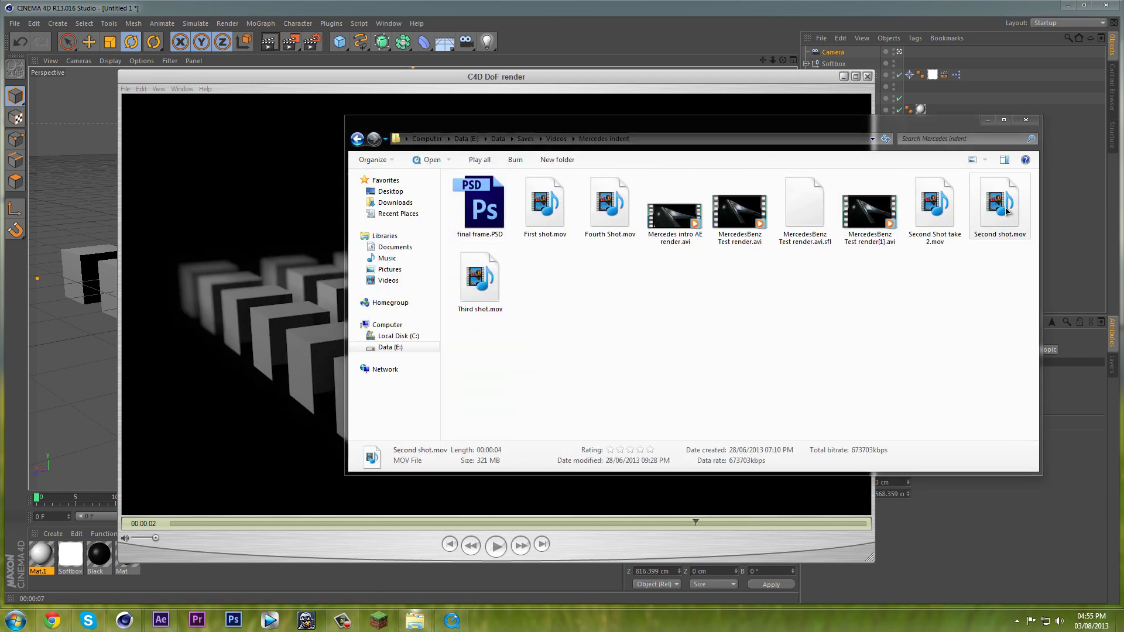
left_click_drag(622, 20, 541, 57)
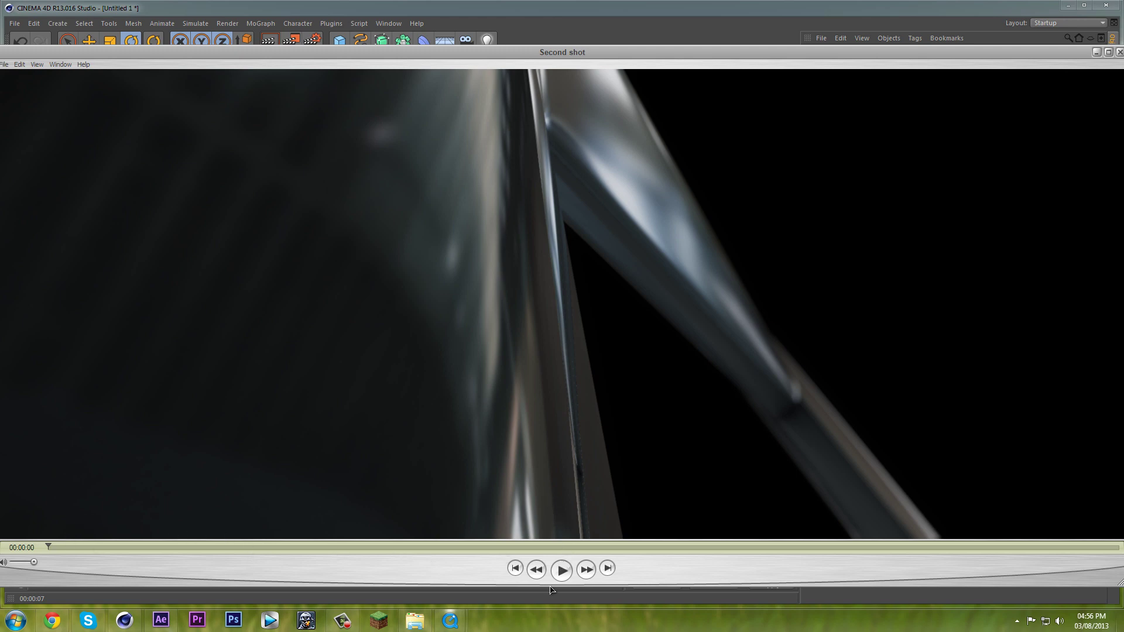
left_click(566, 563)
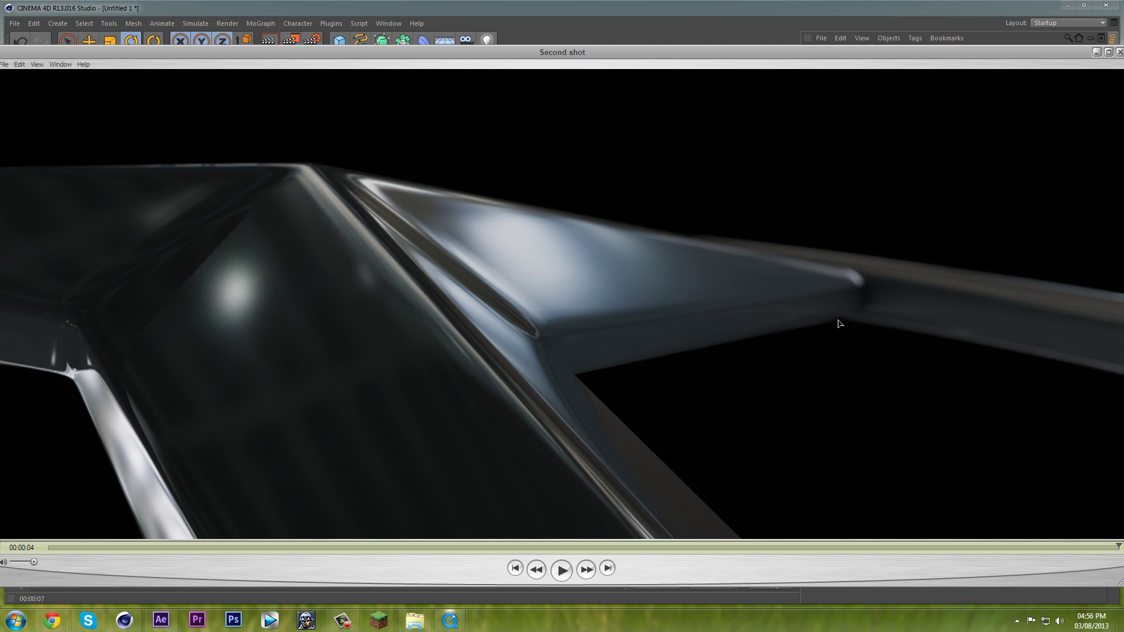
left_click_drag(671, 544, 948, 532)
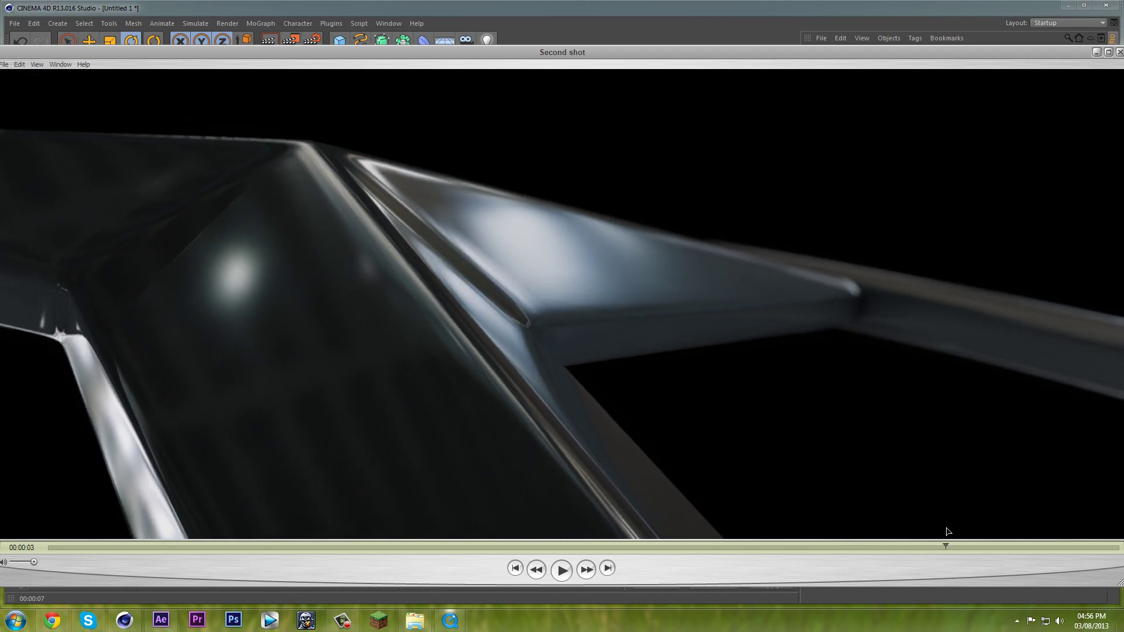
left_click(1119, 51)
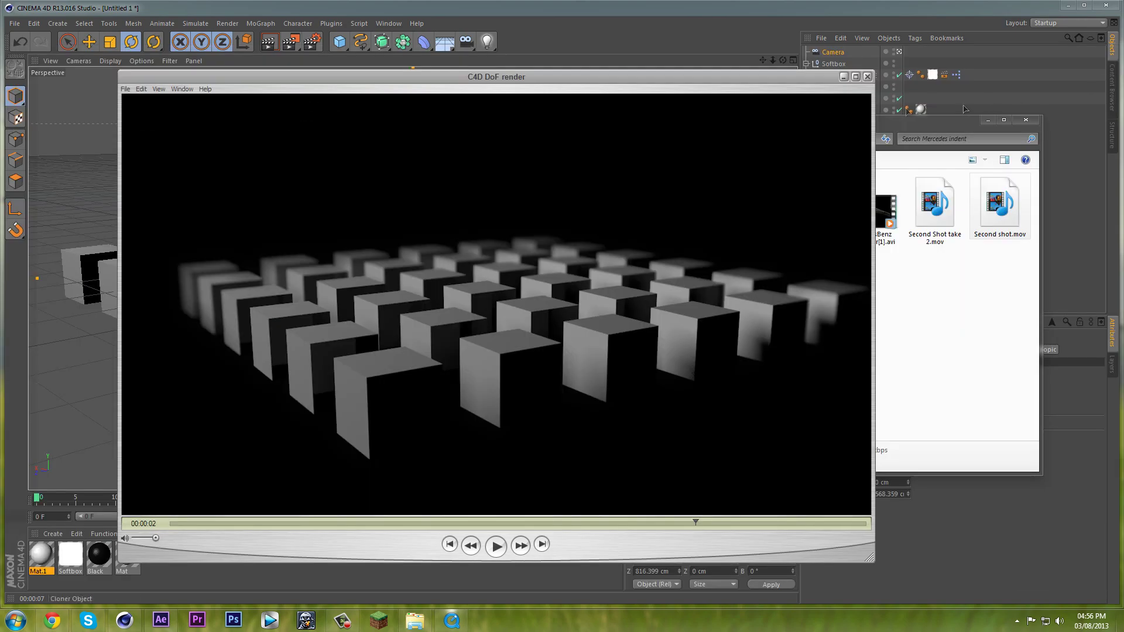
left_click(870, 77)
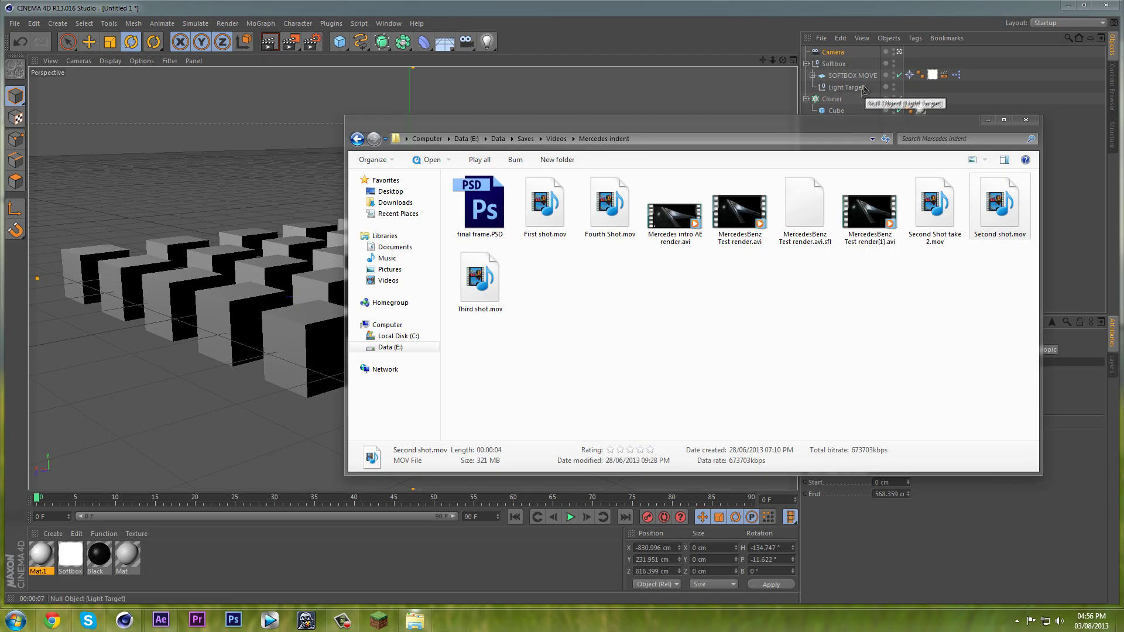
left_click(992, 124)
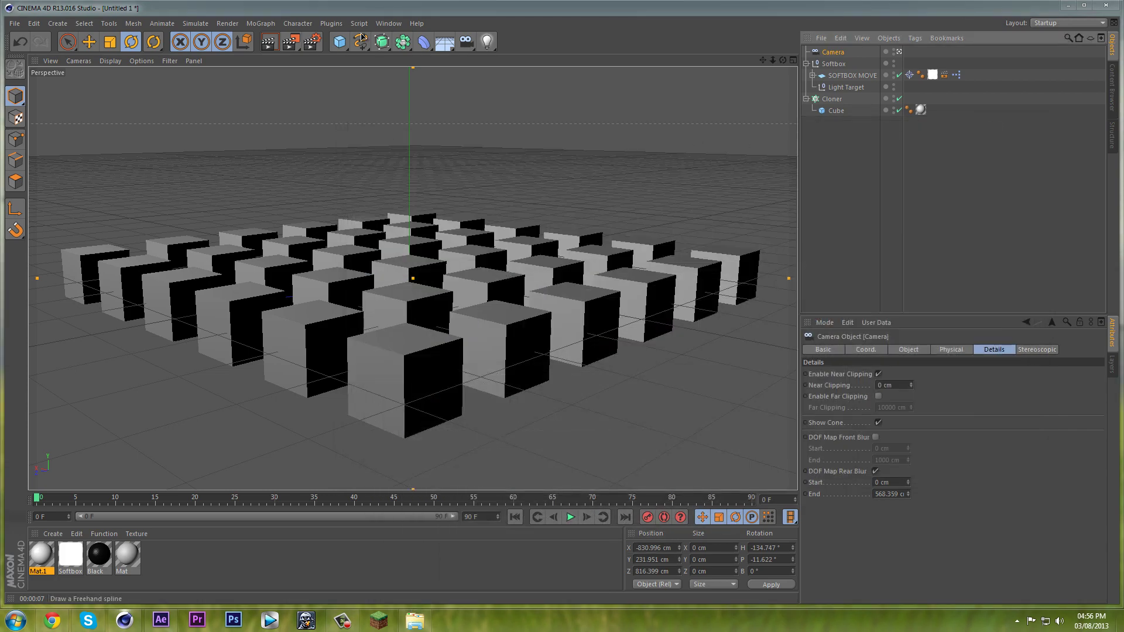
Leave the camera view and examine the camera's cone and the cube grid from different angles.
left_click(898, 51)
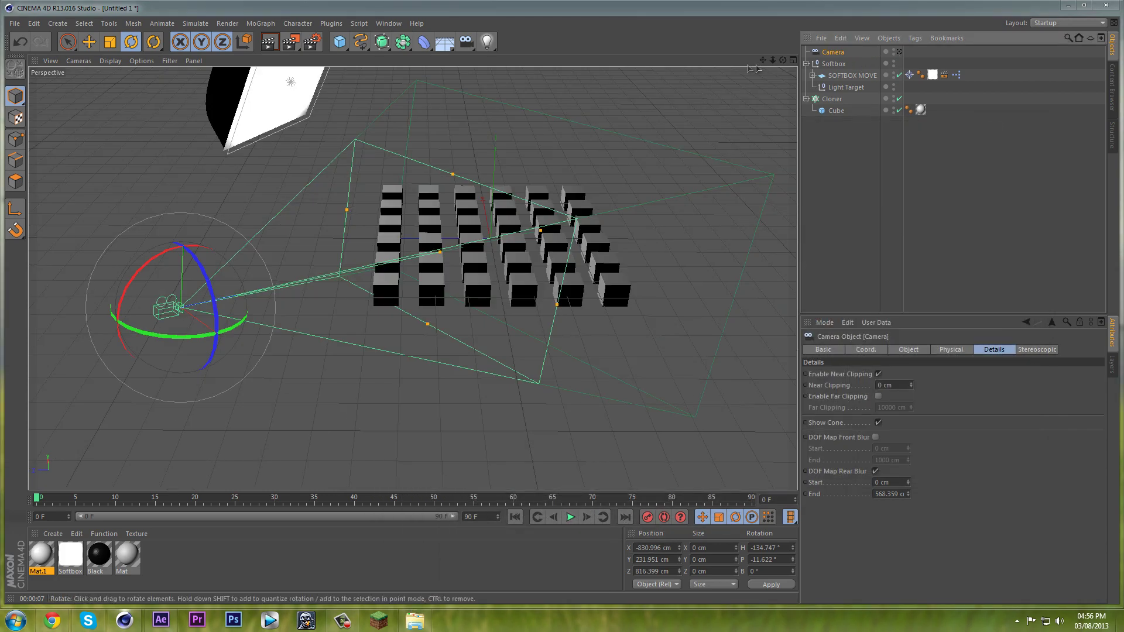
left_click_drag(565, 272, 378, 268, "alt")
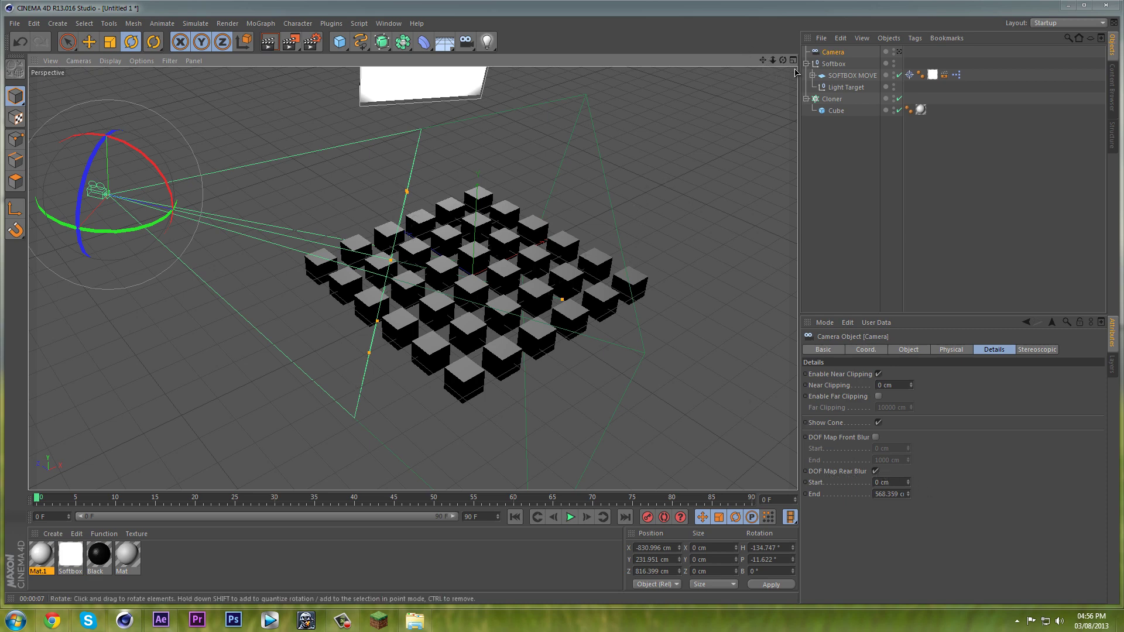
left_click_drag(783, 60, 420, 61)
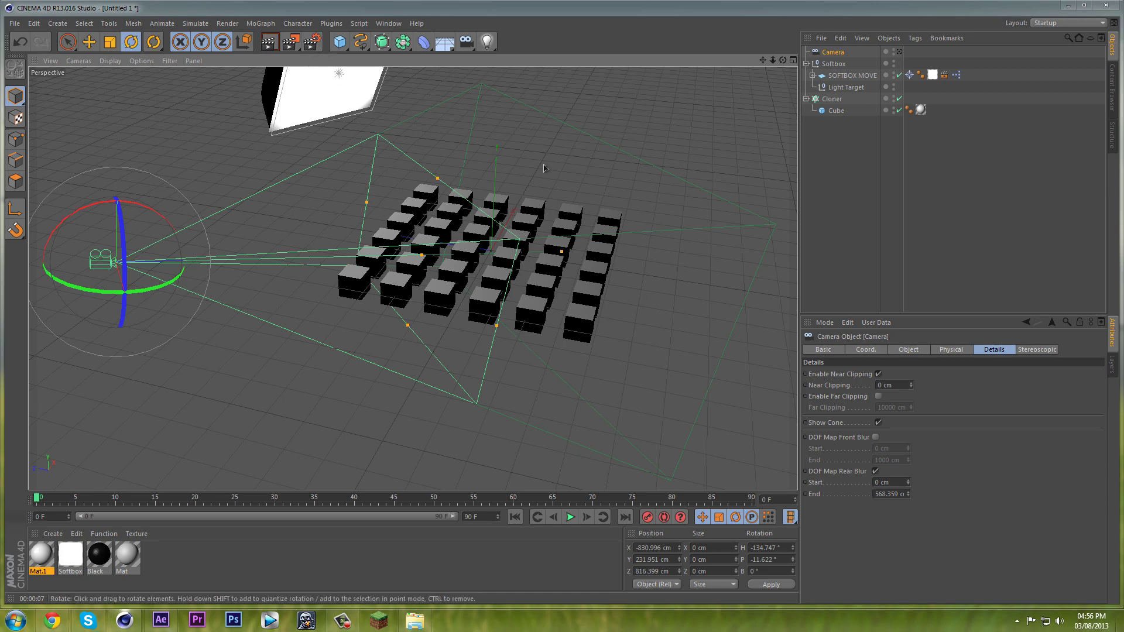
Remove the Depth of Field effect from the render settings.
left_click(314, 43)
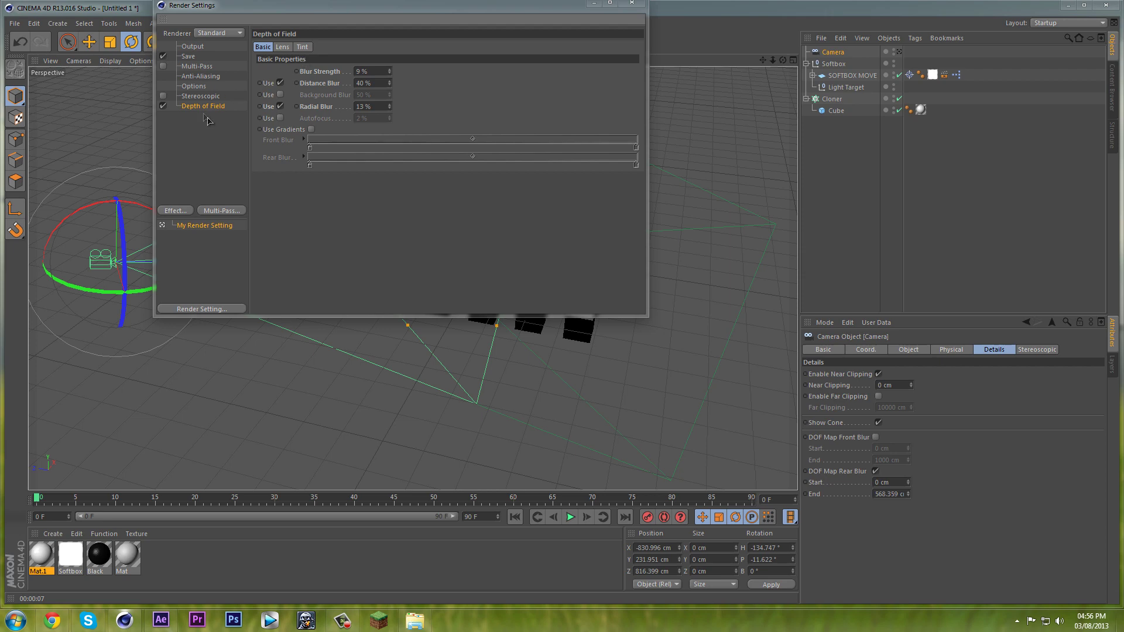
left_click(163, 106)
key("Delete")
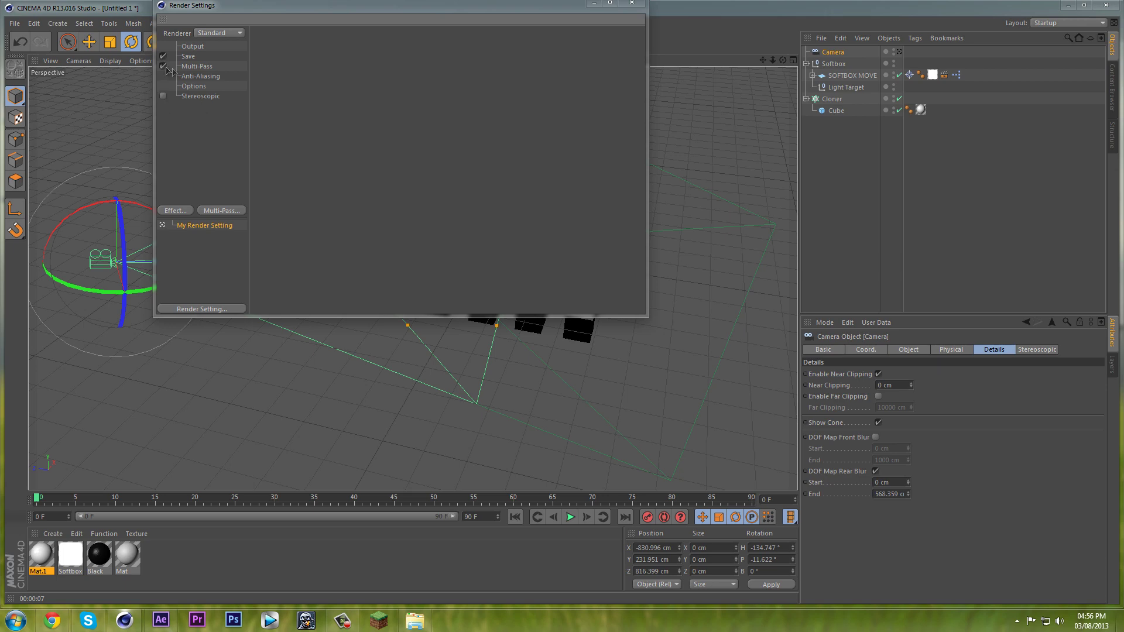
Enable Multi-Pass in the render settings and add a Depth pass.
left_click(189, 68)
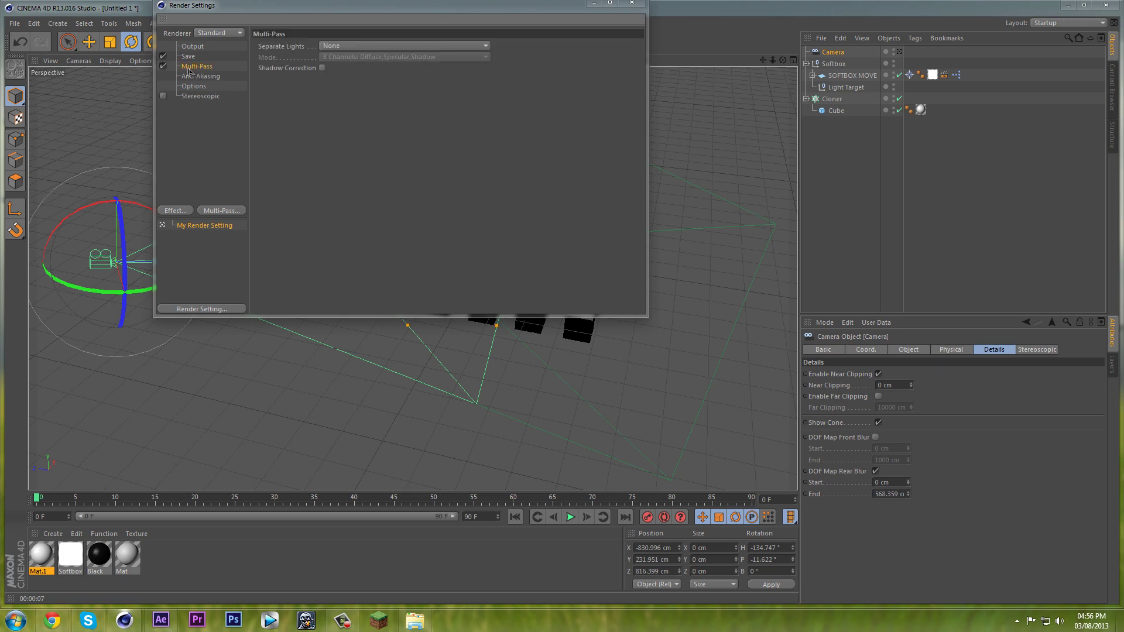
left_click(218, 211)
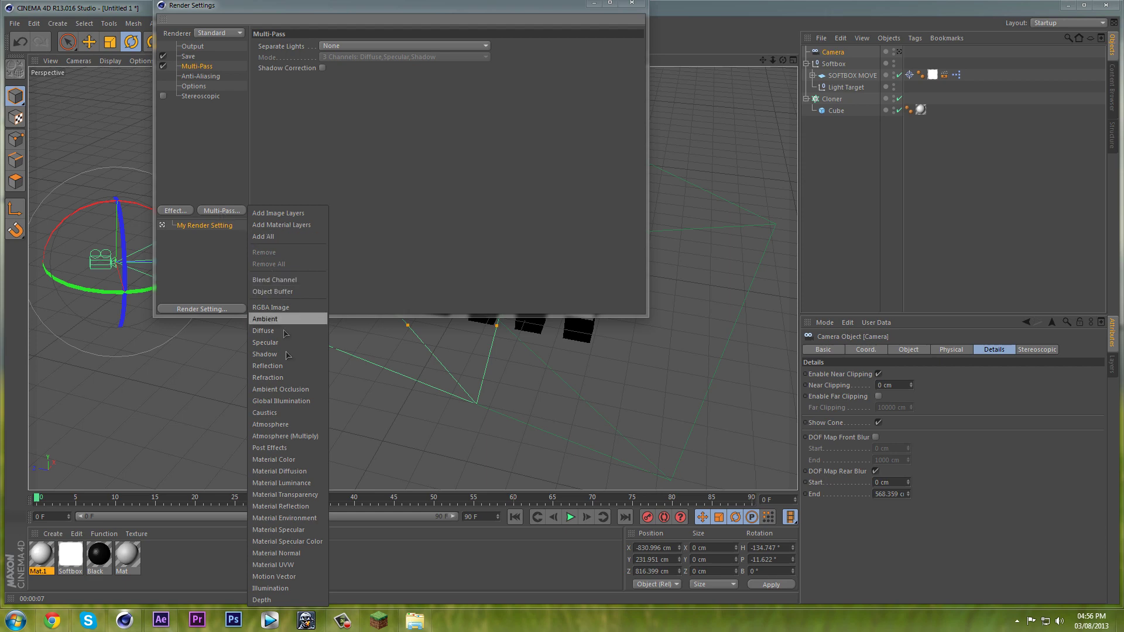
left_click(261, 600)
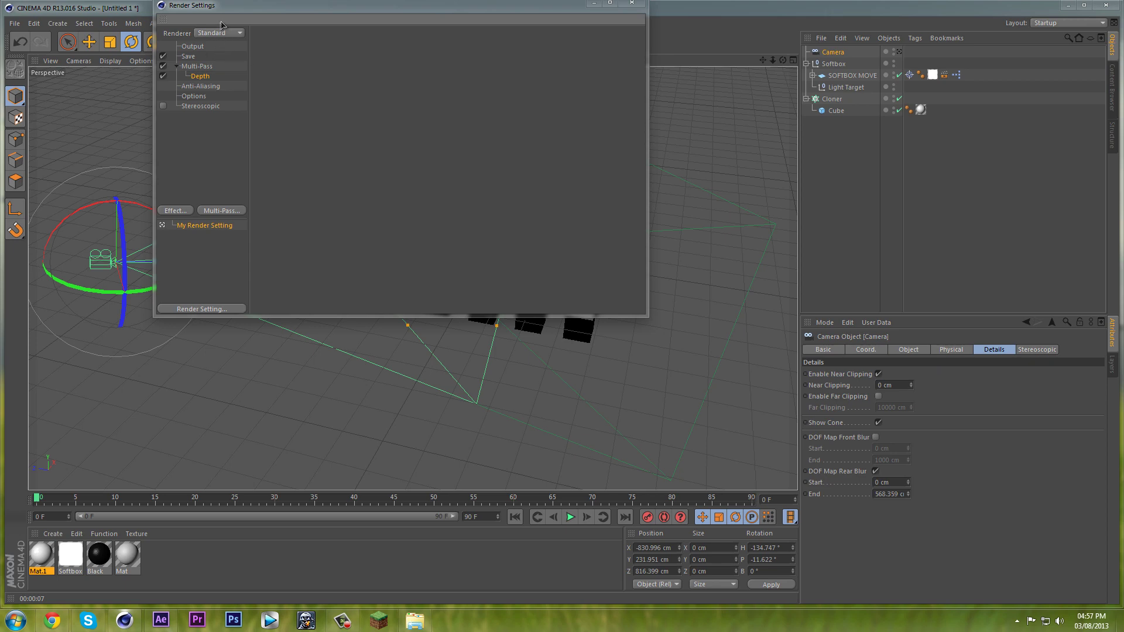
In the render settings' save options, rename the regular image output file to C4D tut render.
left_click(193, 47)
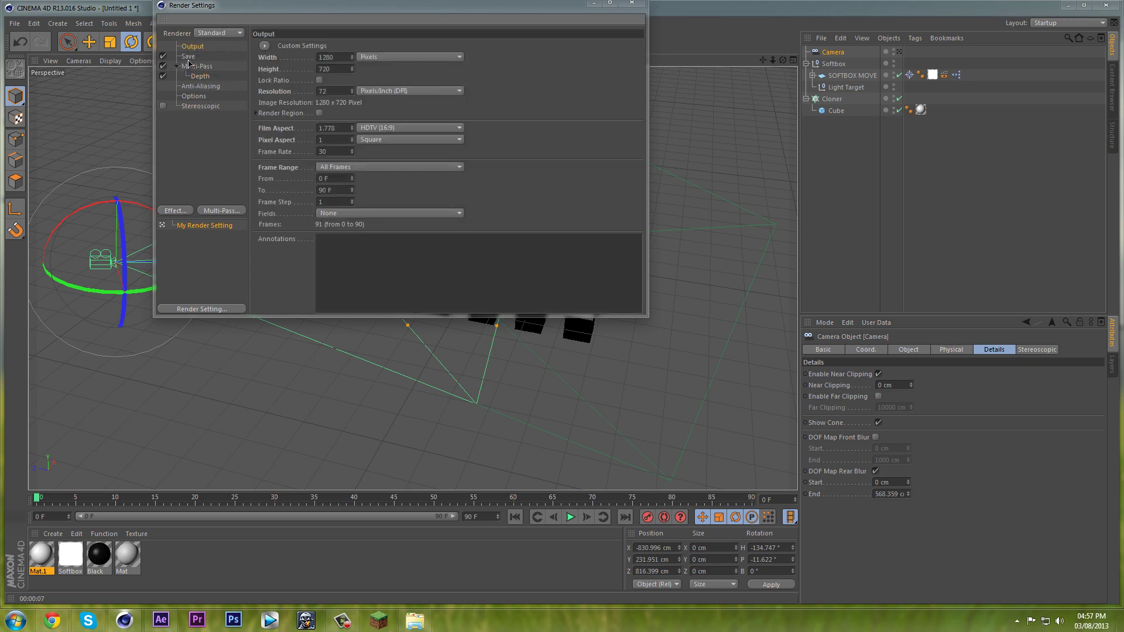
left_click(189, 57)
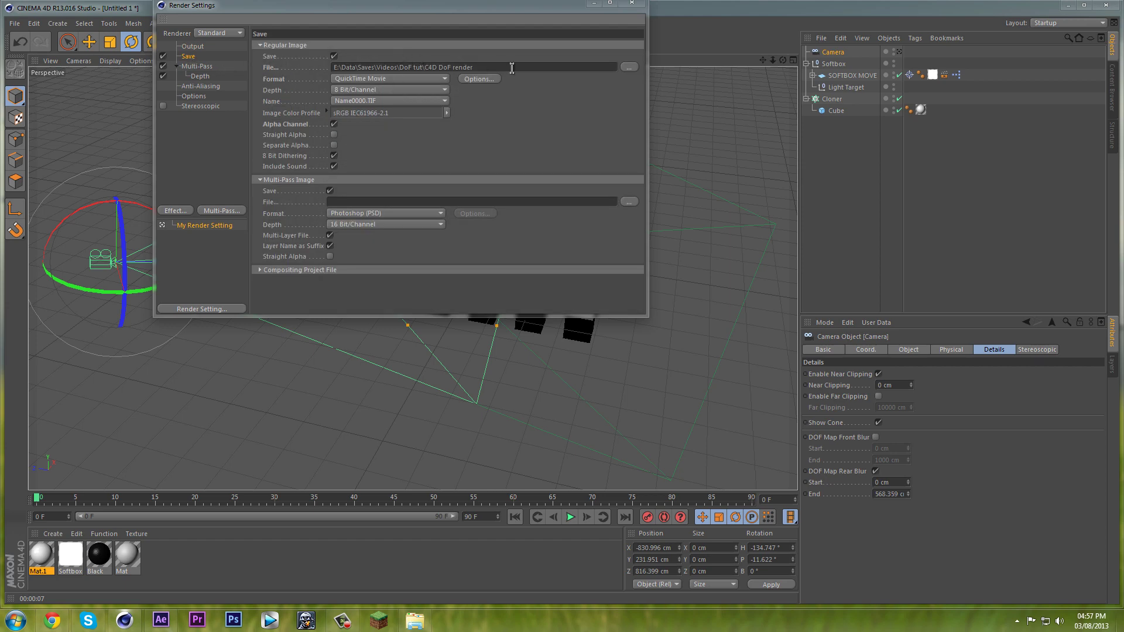
left_click(495, 68)
left_click_drag(500, 68, 442, 82)
type("ren")
Set the multi-pass image output file to depth map in the DoF tut folder.
left_click(631, 201)
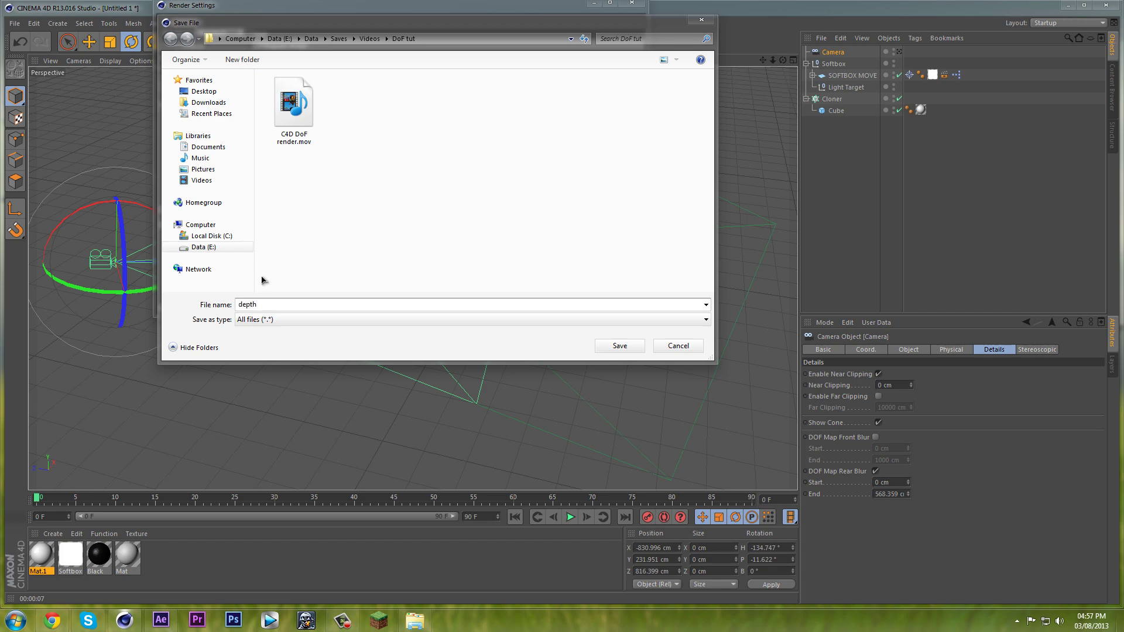
key("BackSpace")
key("BackSpace")
key("BackSpace")
key("Return")
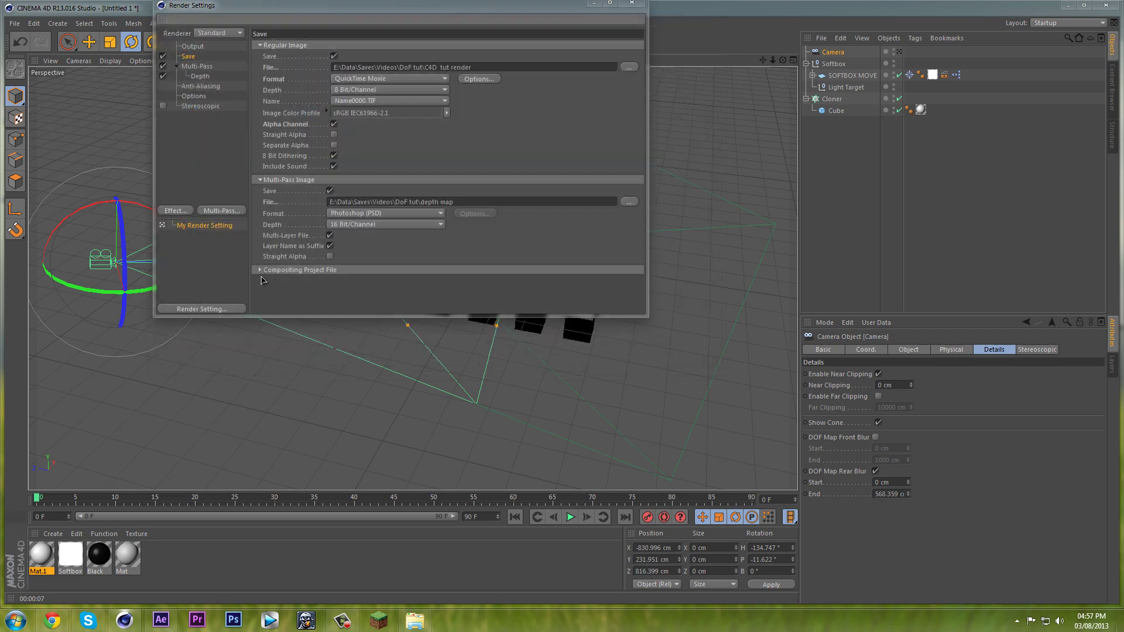
Set the multi-pass image format to QuickTime Movie and accept its compression options.
left_click(373, 214)
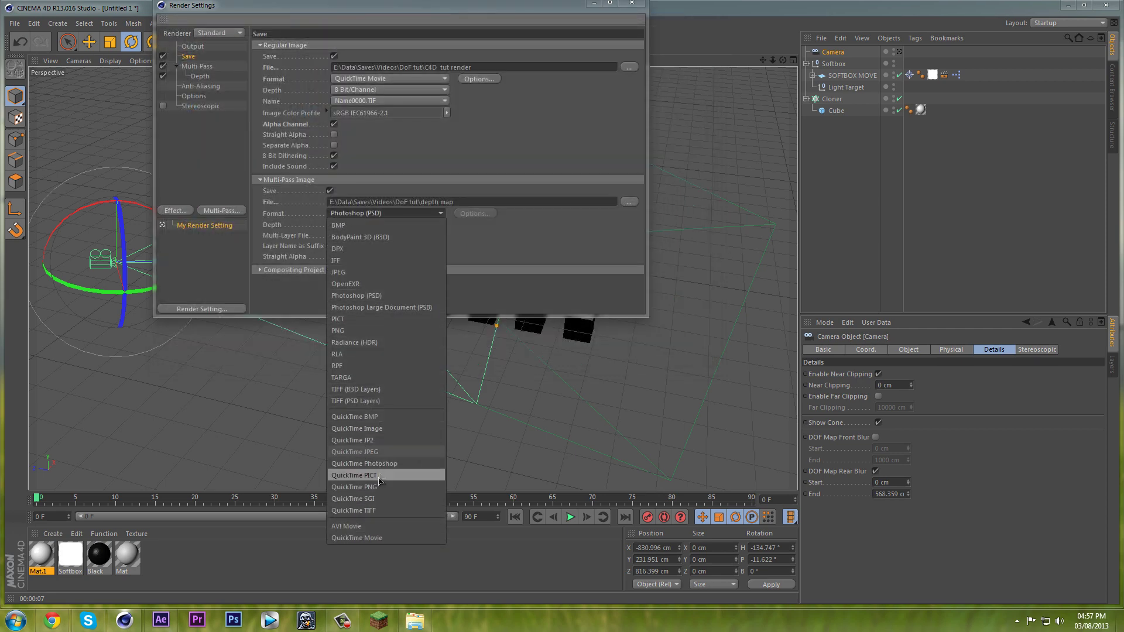
left_click(361, 538)
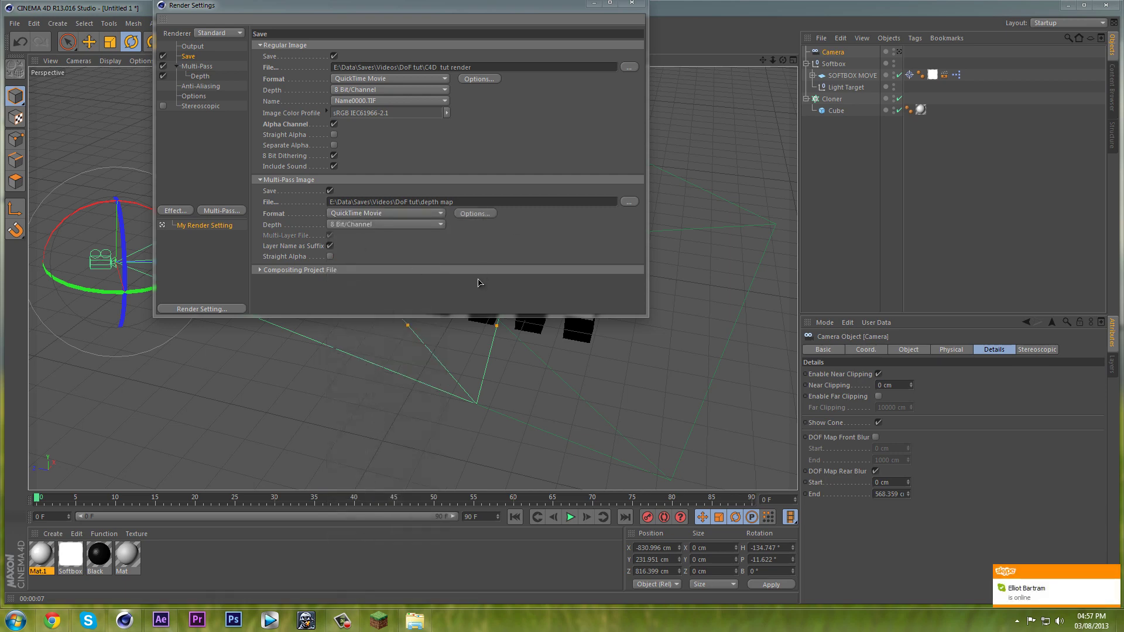
left_click(483, 217)
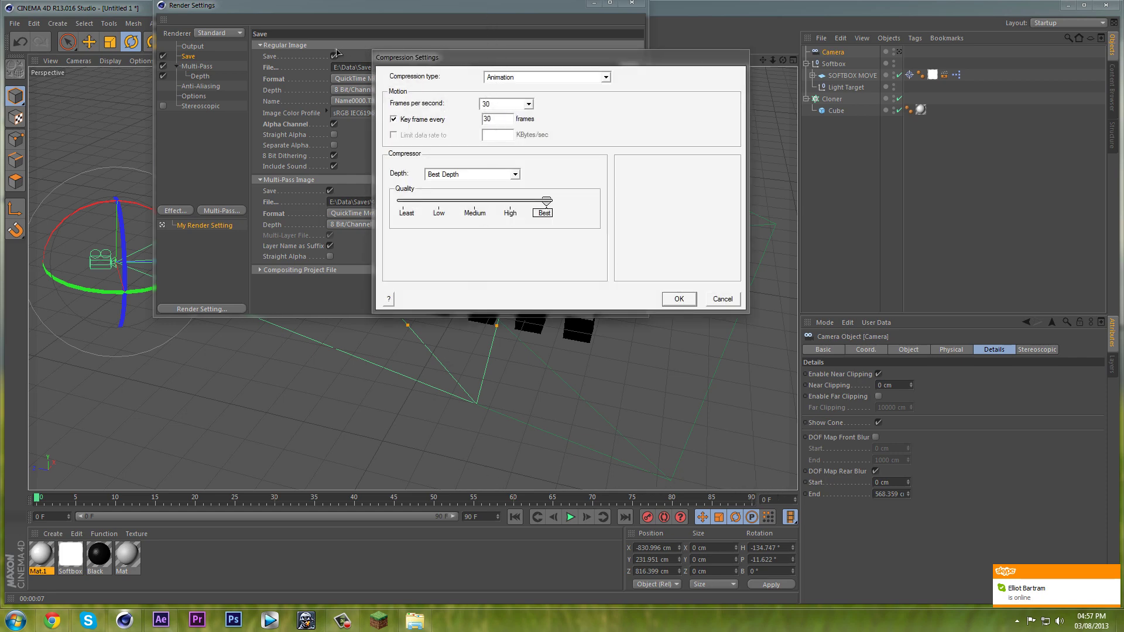
left_click(678, 299)
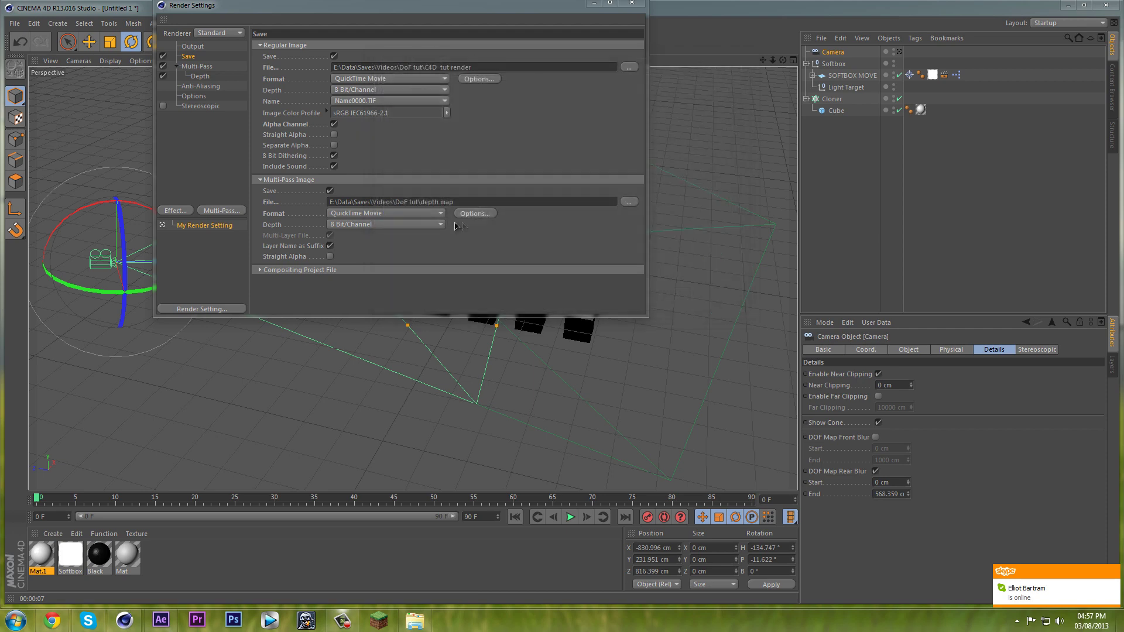
Set the multi-pass movie's compression to 30 frames per second and close the render settings.
left_click(478, 214)
left_click(505, 104)
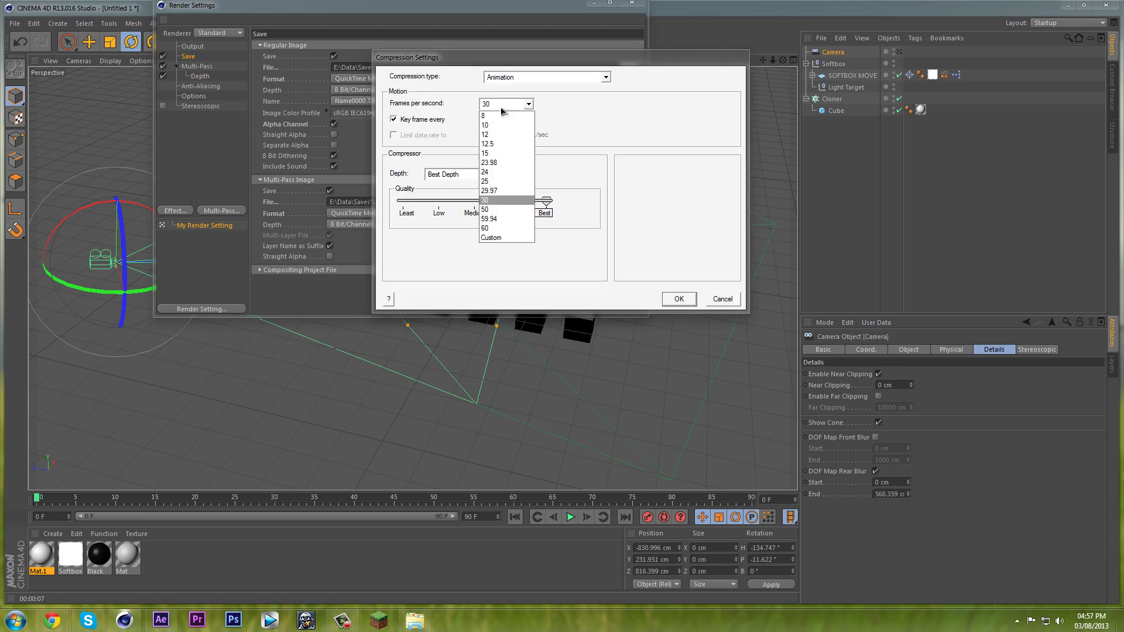
left_click(499, 172)
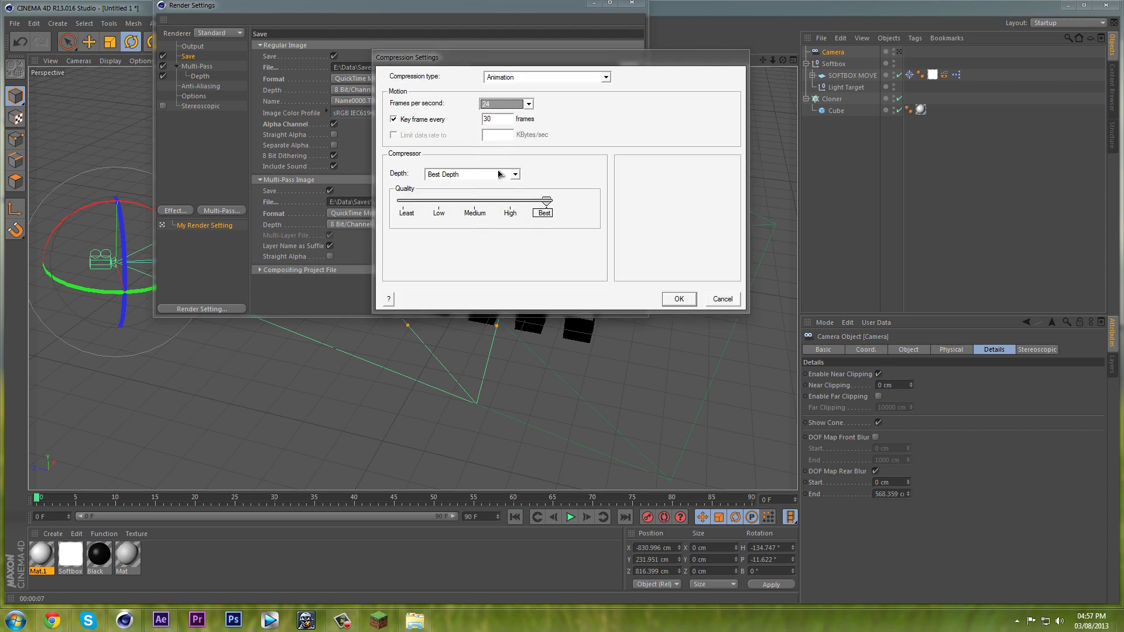
left_click(522, 104)
left_click(490, 200)
left_click(678, 299)
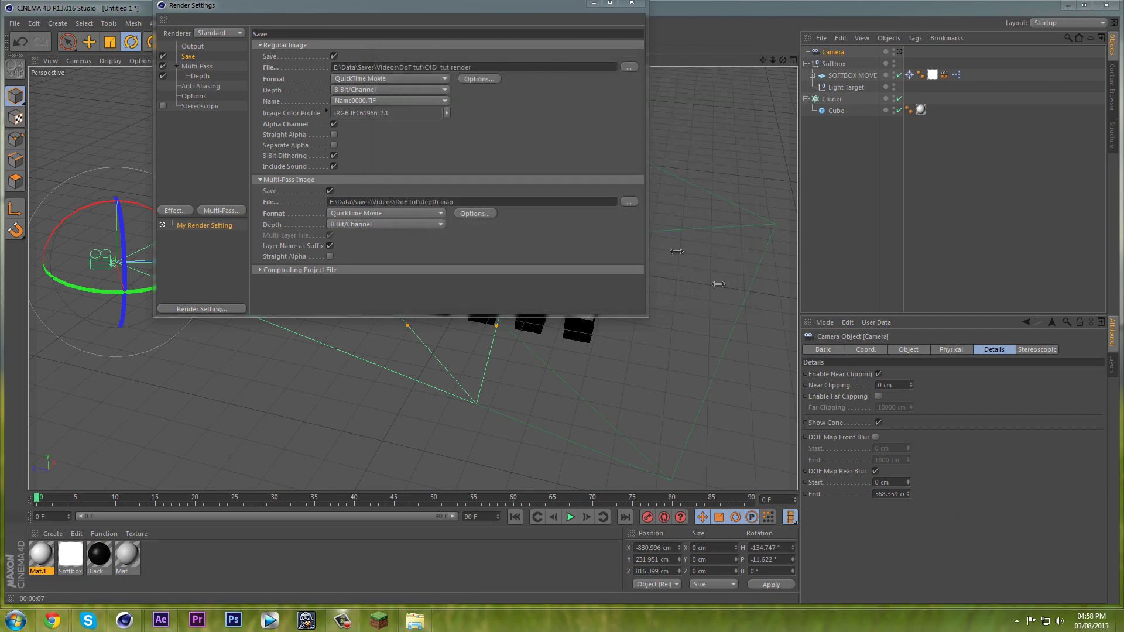
left_click(35, 26)
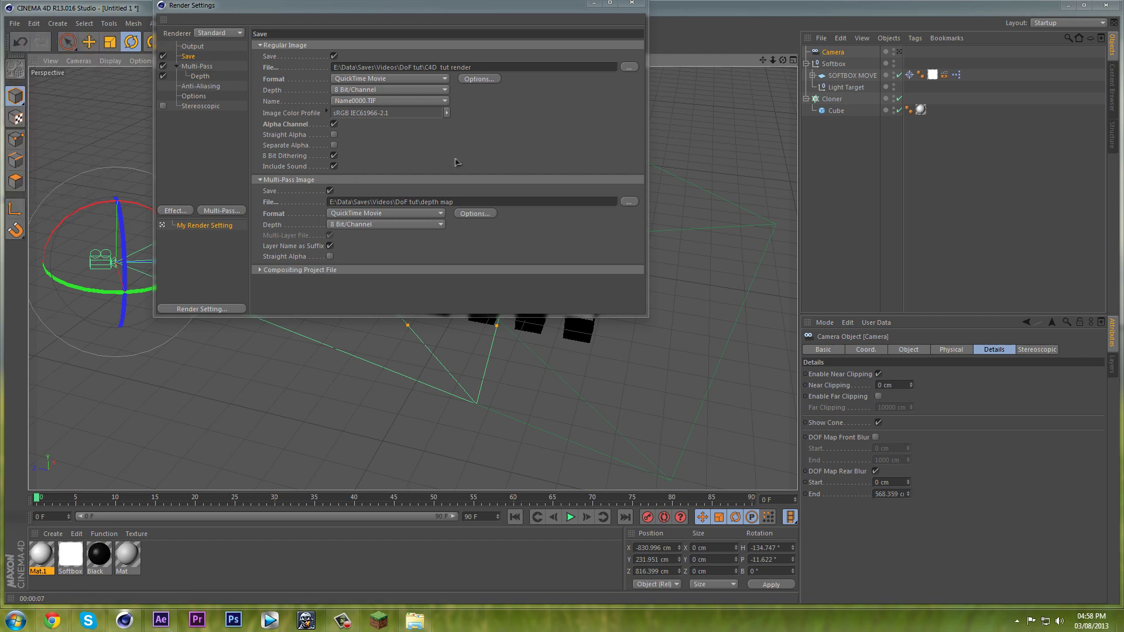
left_click(631, 4)
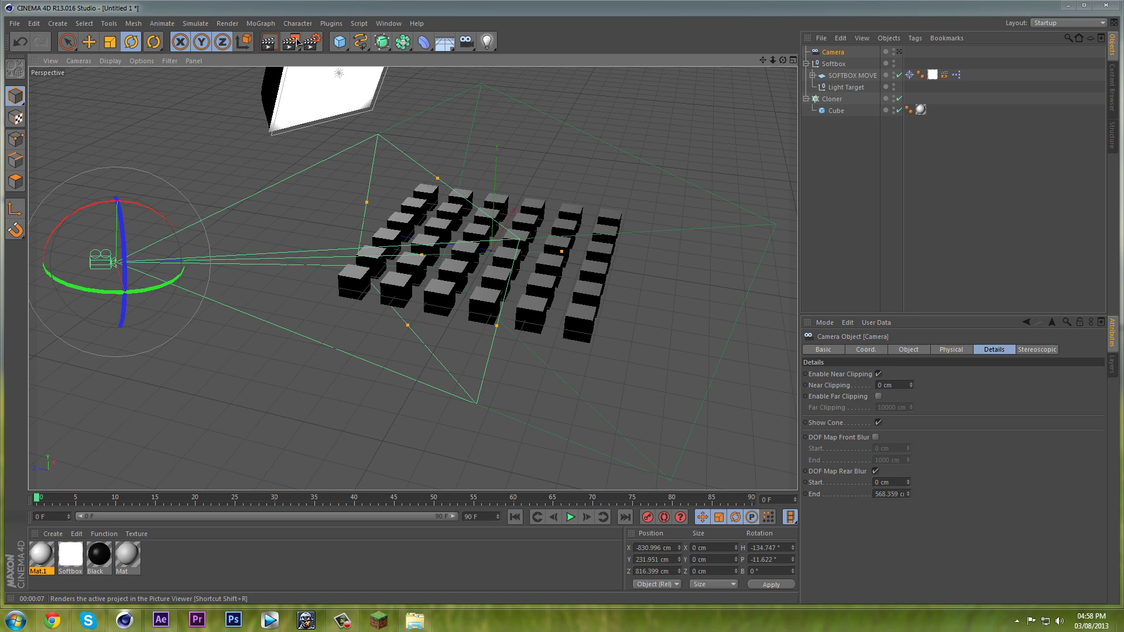
left_click(297, 43)
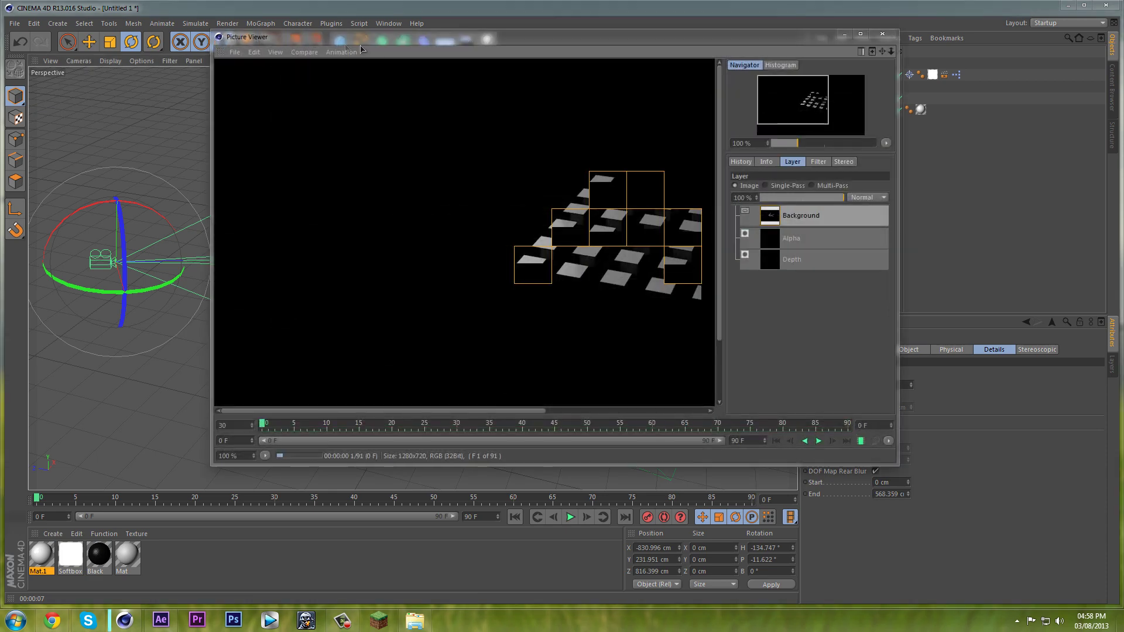
left_click(882, 33)
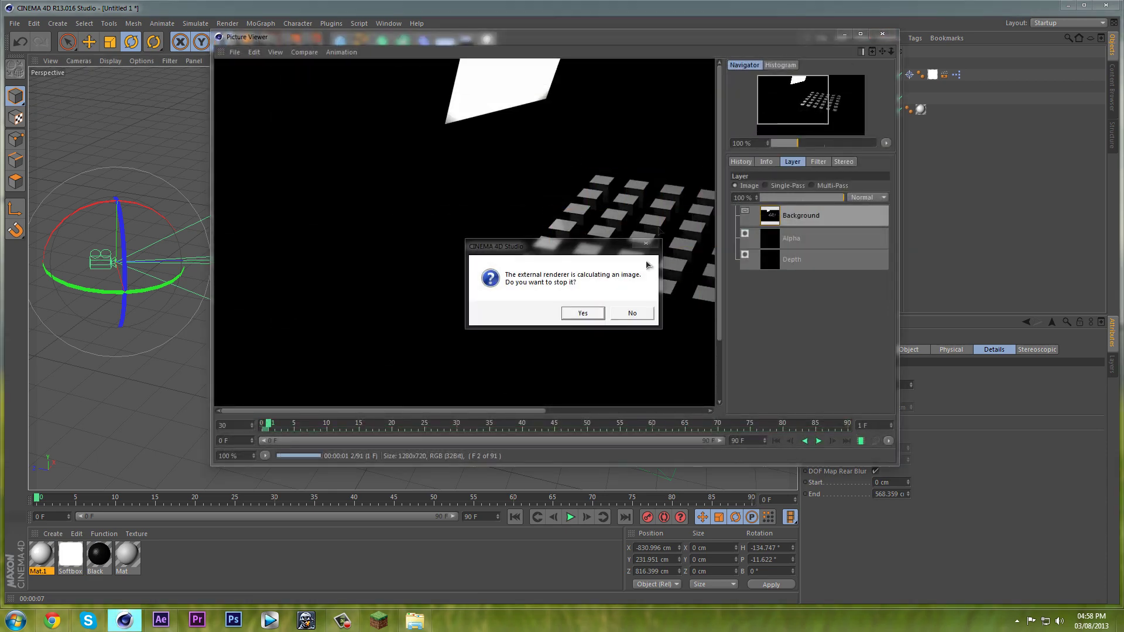
left_click(593, 314)
Look through the scene camera, render the animation to the Picture Viewer, and enlarge the viewer window to fit the whole frame.
left_click(898, 53)
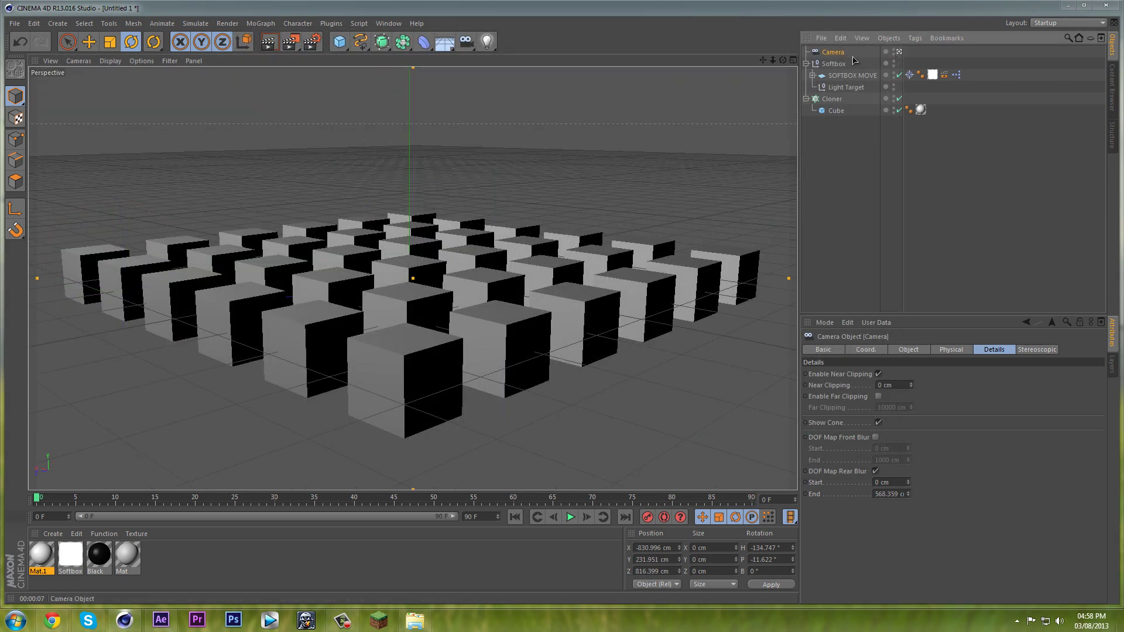
left_click(291, 42)
left_click(544, 318)
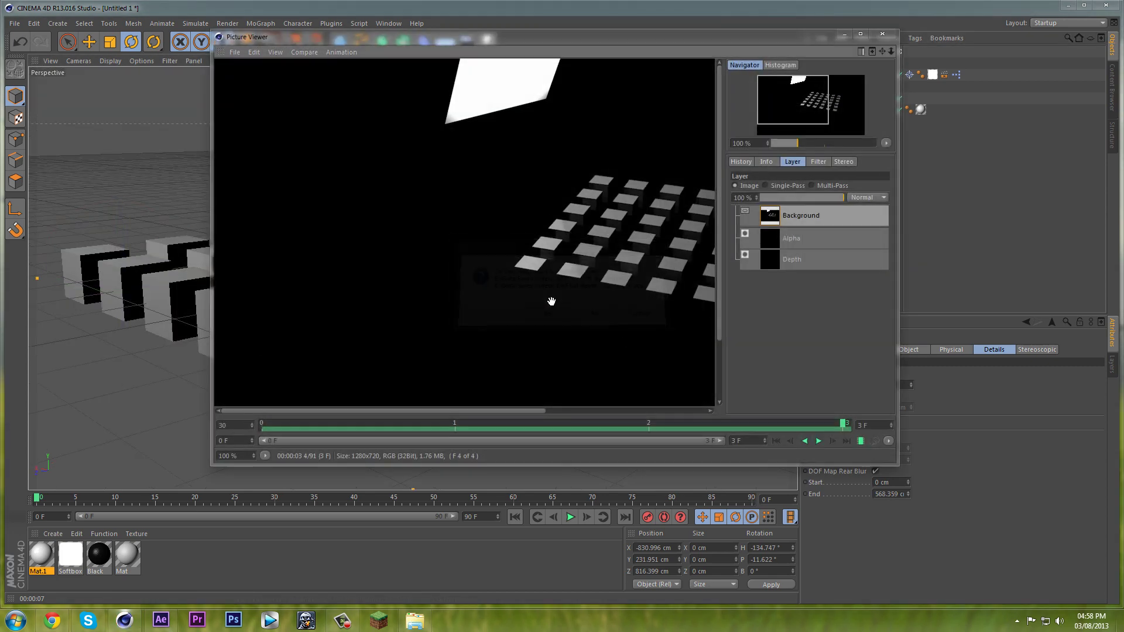
left_click_drag(563, 43, 465, 46)
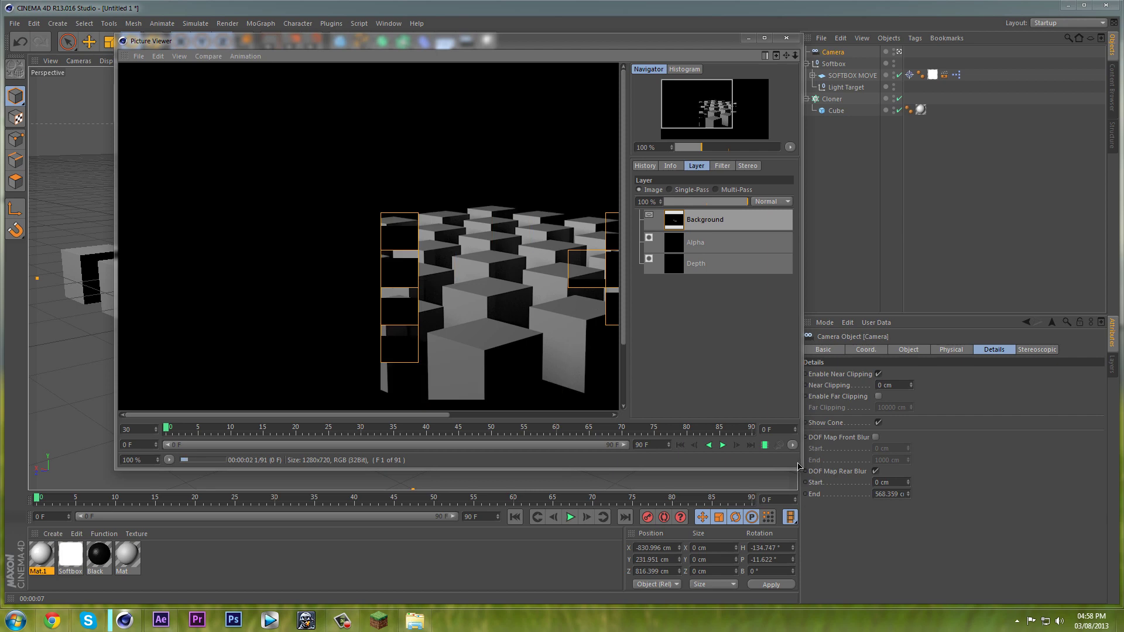
left_click_drag(798, 464, 997, 529)
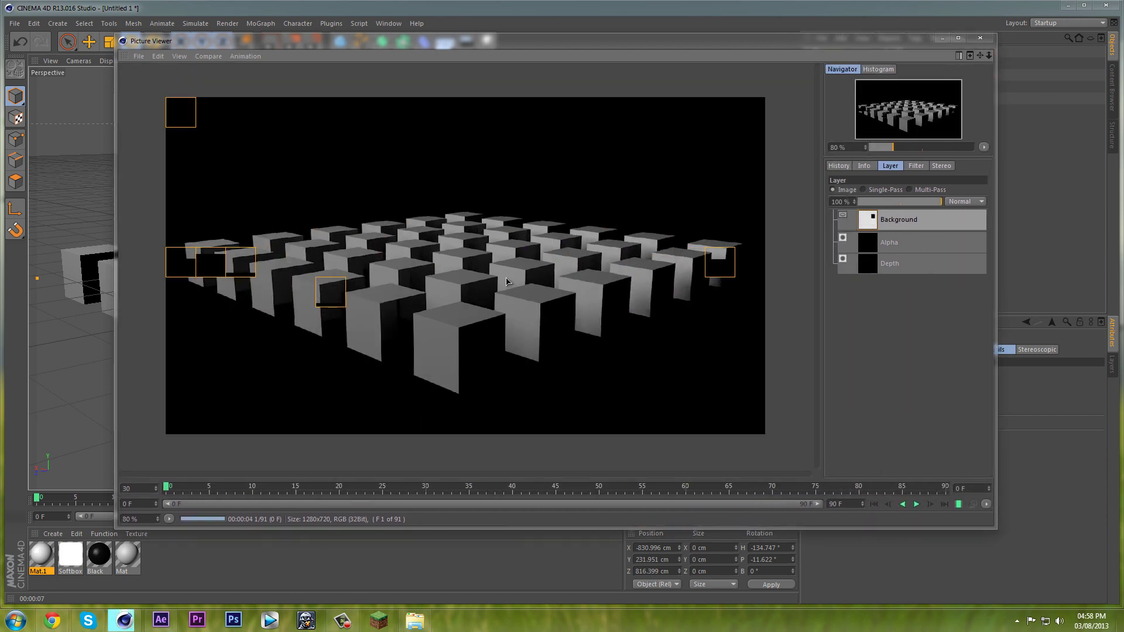
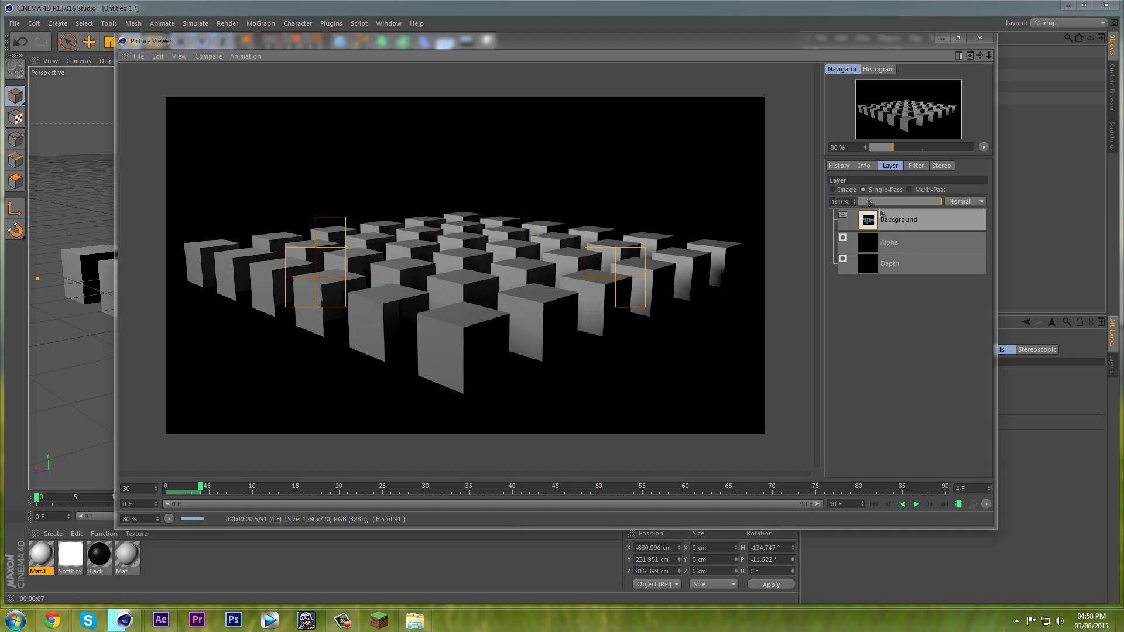
View the render's Alpha and Depth layers individually and open the render history.
left_click(896, 243)
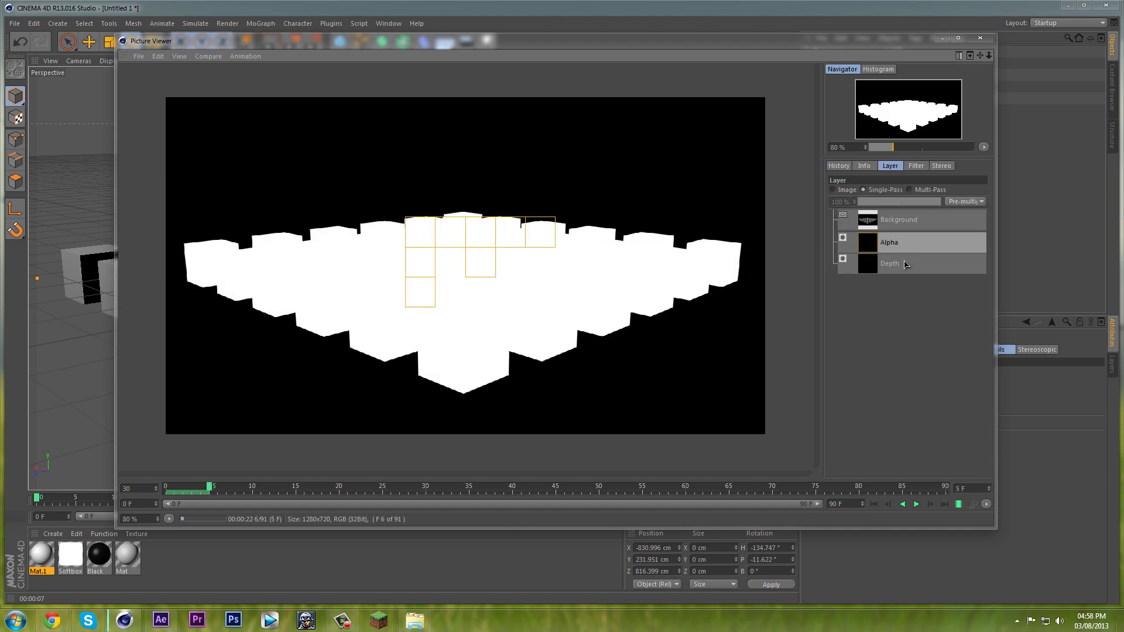
left_click(908, 263)
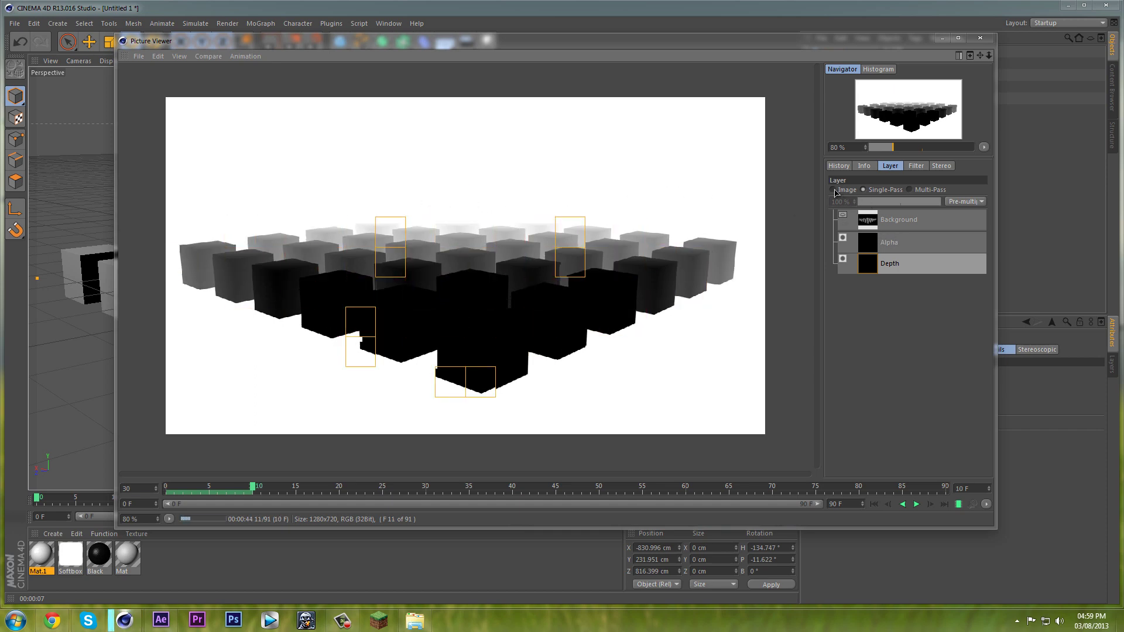
left_click(838, 165)
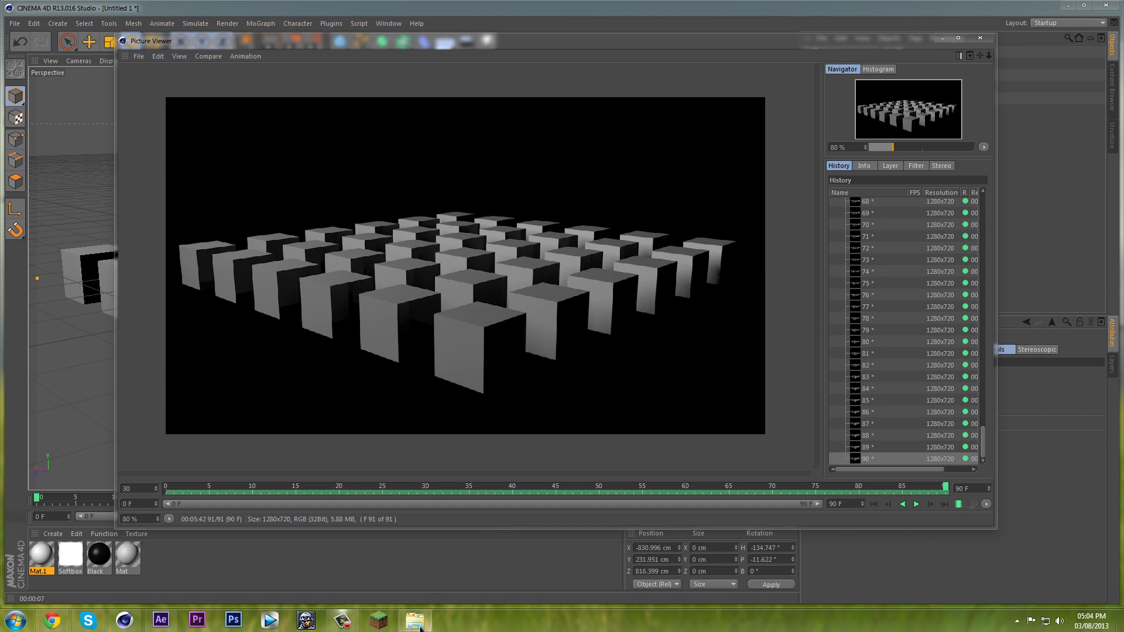
Switch to the DoF tut folder, play C4D tut render.mov, and close the player.
mouse_move(415, 619)
left_click(421, 583)
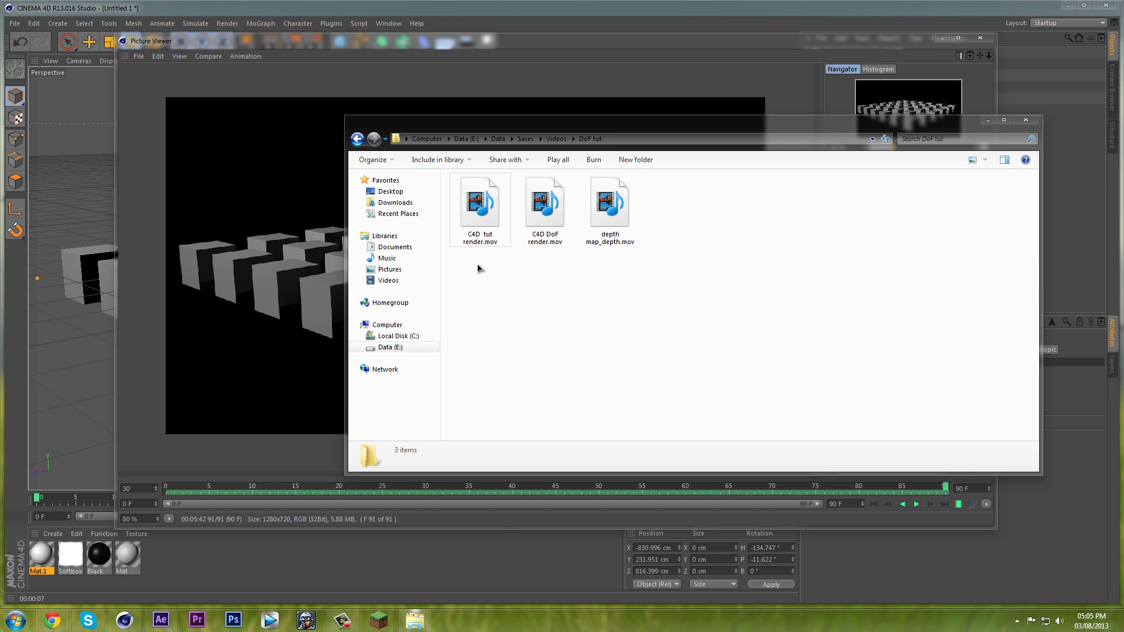
left_click(478, 205)
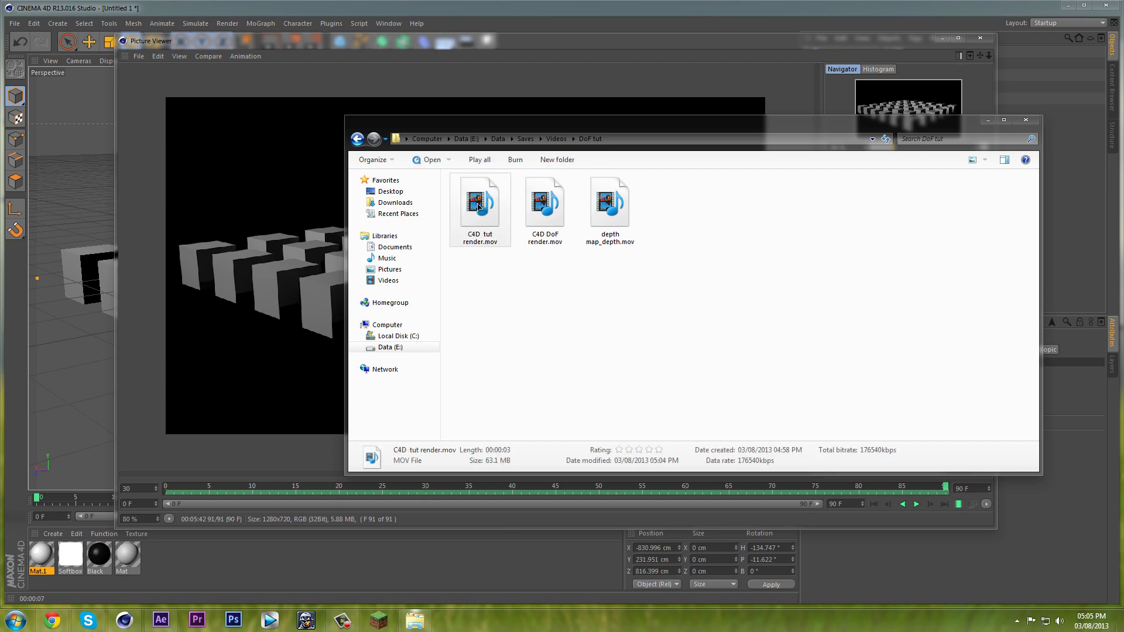
double_click(479, 205)
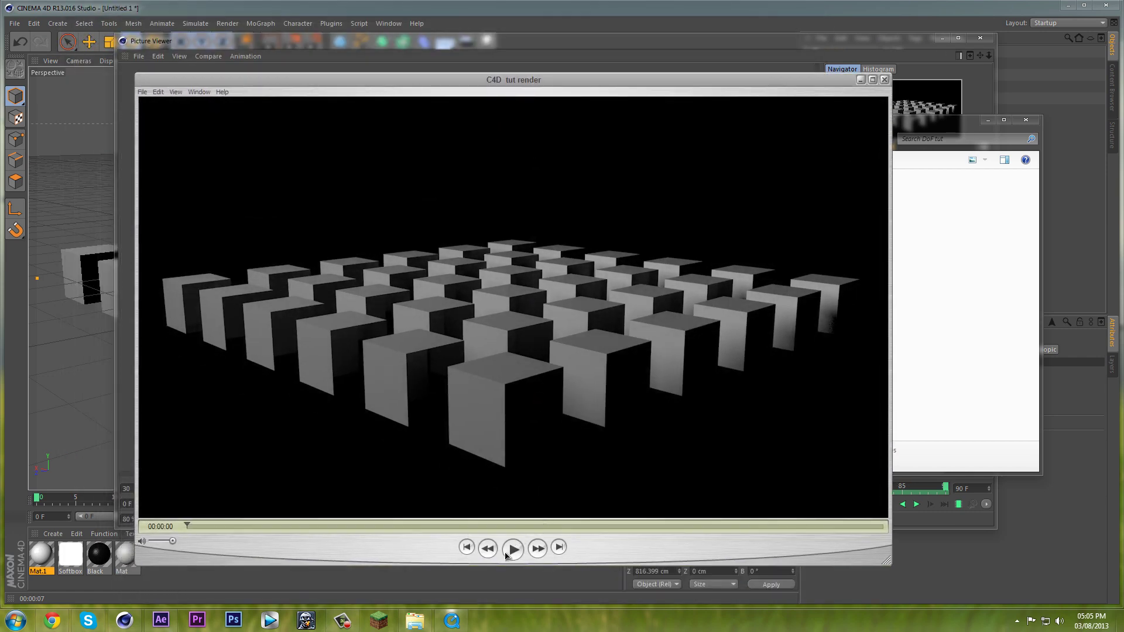
left_click(508, 554)
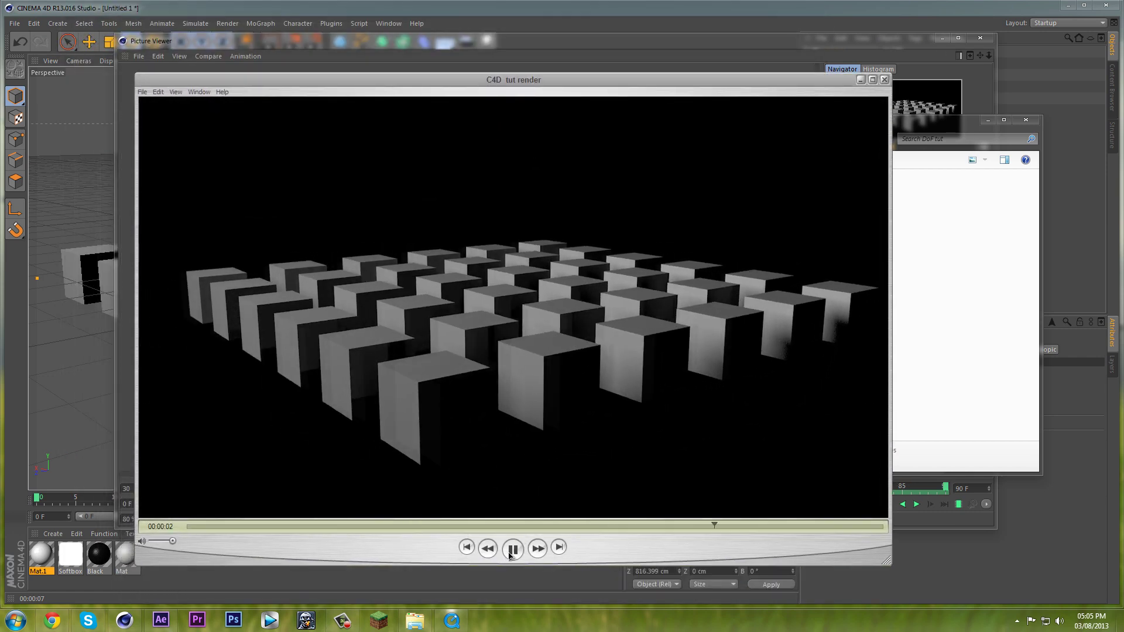
left_click(884, 80)
Play depth map_depth.mov from the DoF tut folder and close the player.
left_click(623, 209)
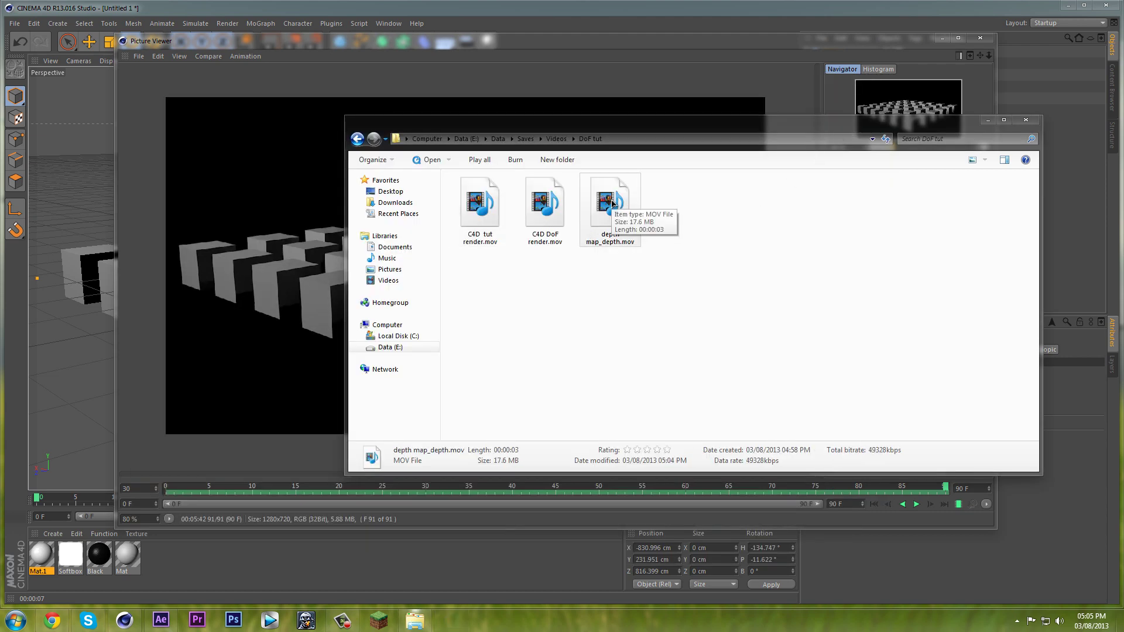
double_click(612, 203)
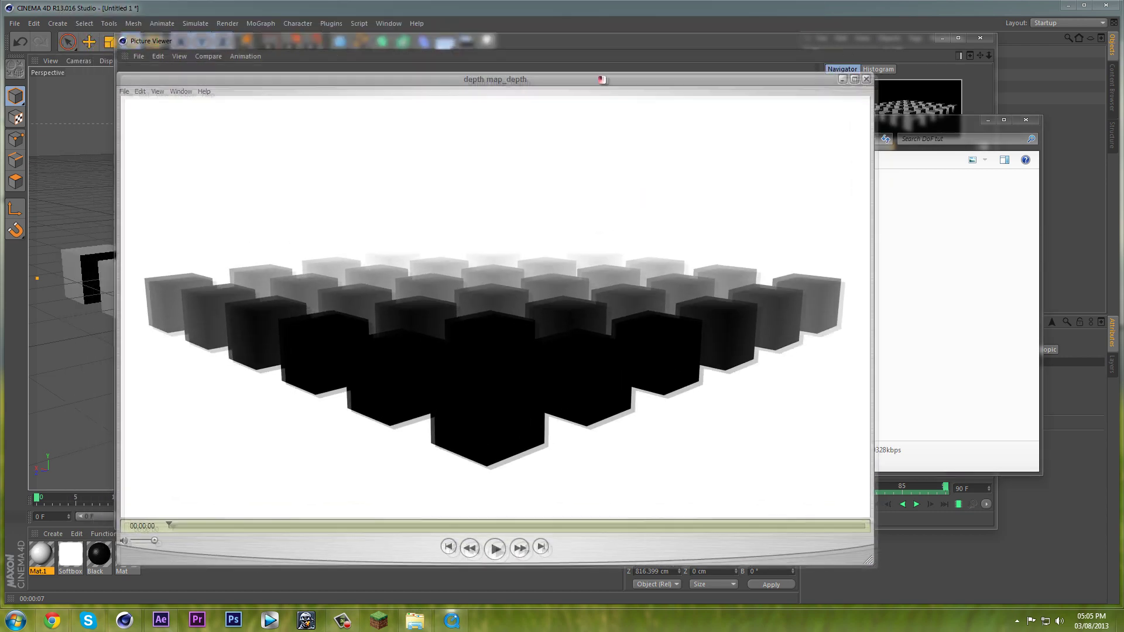
left_click(518, 544)
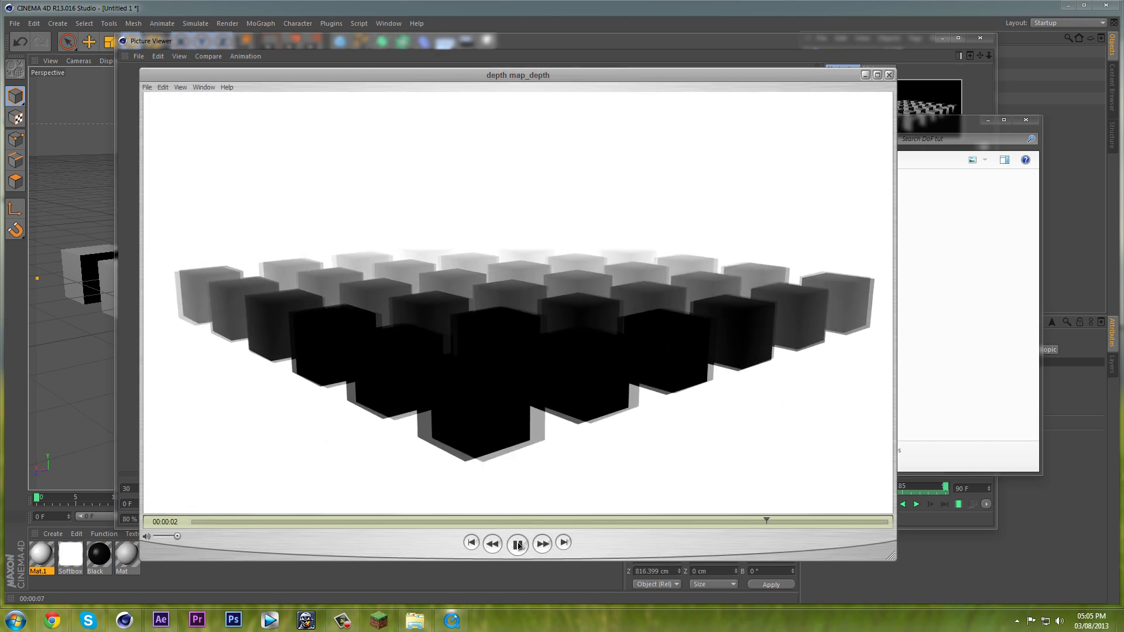
left_click(889, 75)
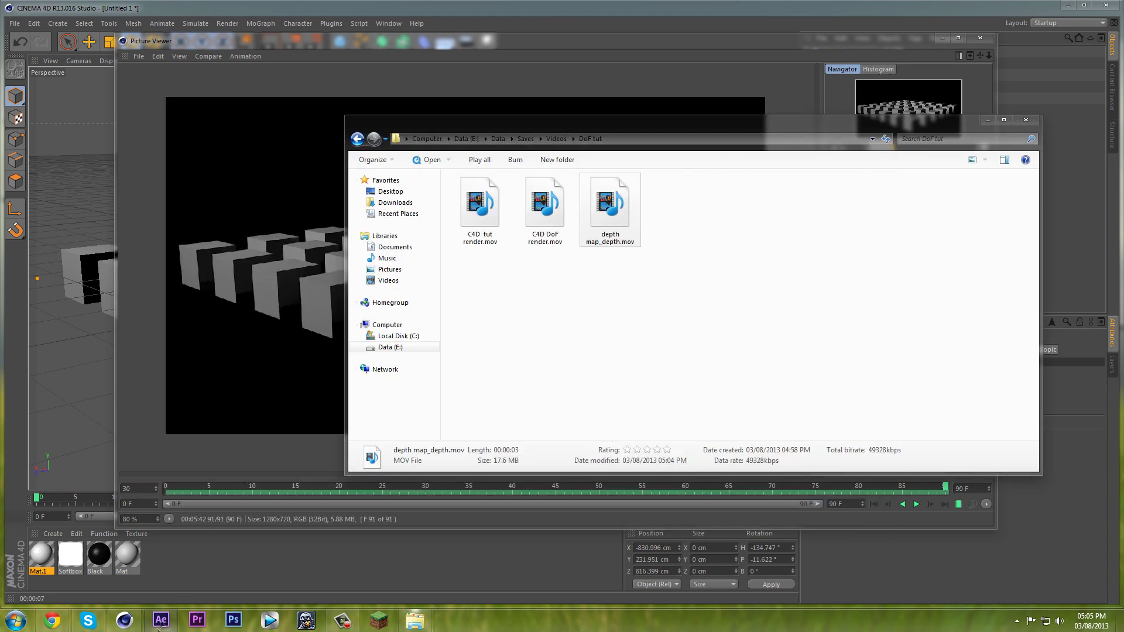
Switch to After Effects and import C4D tut render.mov and depth map_depth.mov from the DoF tut folder into the project.
left_click(161, 571)
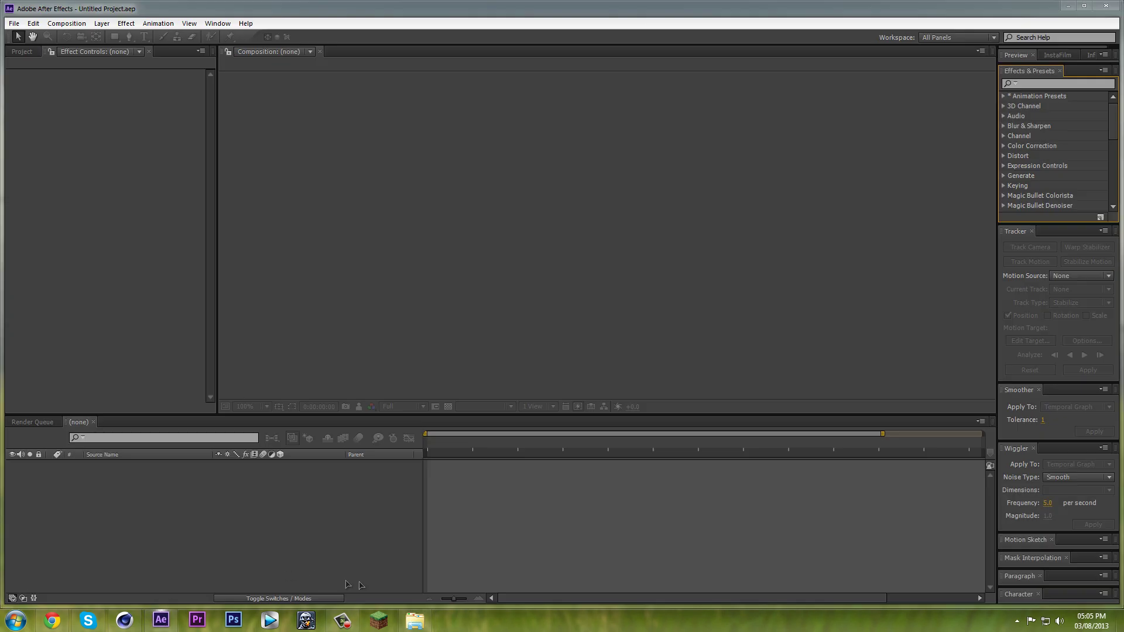
left_click(23, 53)
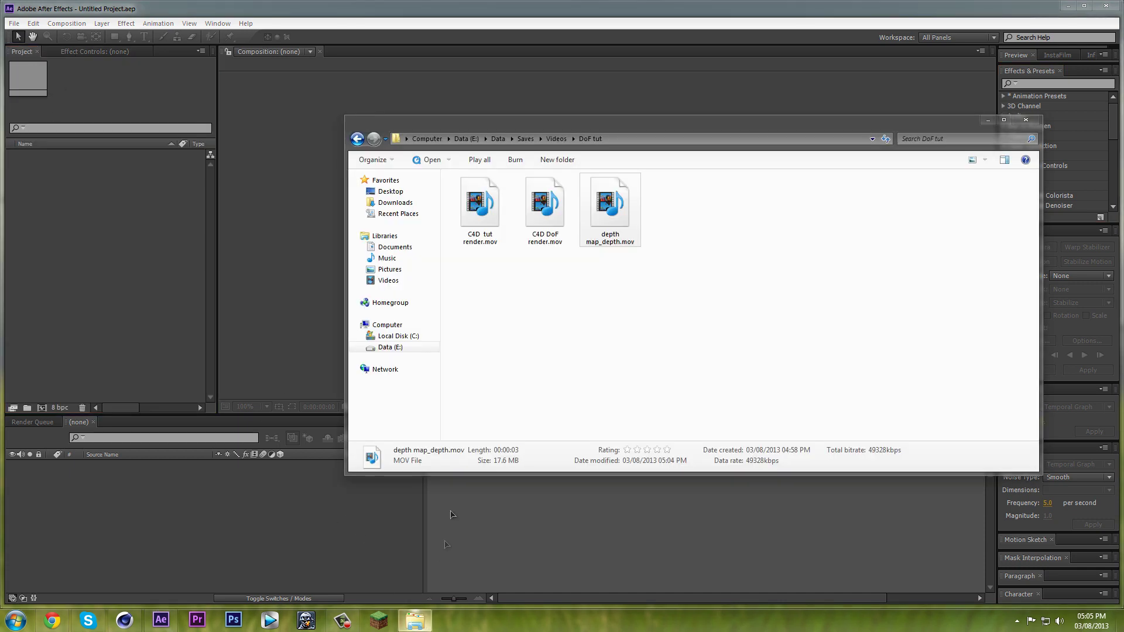
left_click(415, 621)
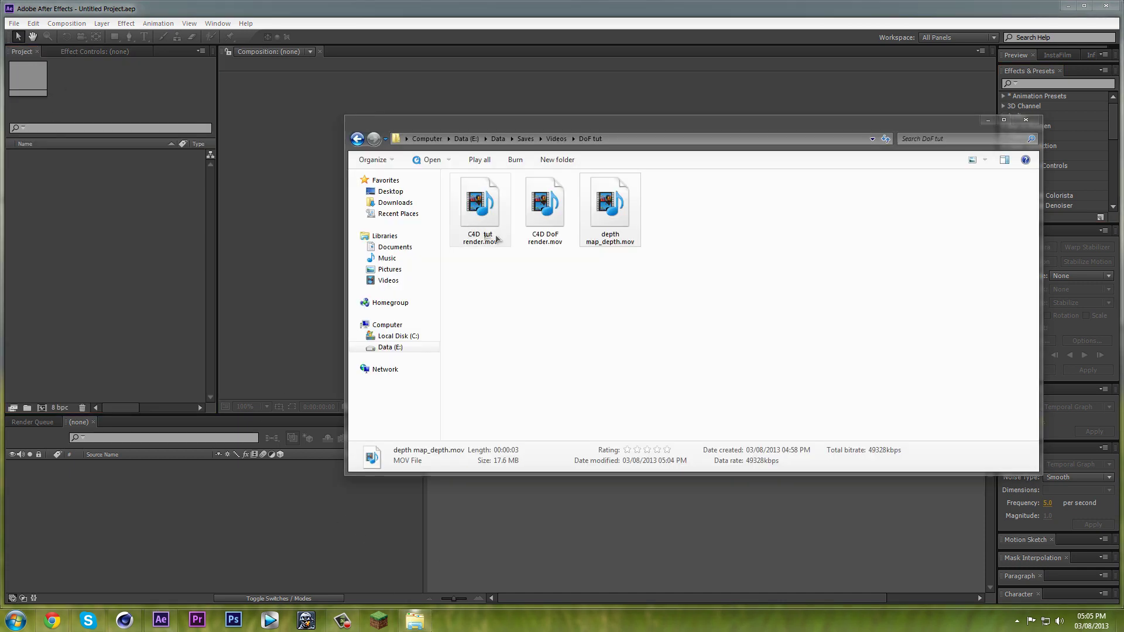
left_click_drag(480, 211, 76, 216)
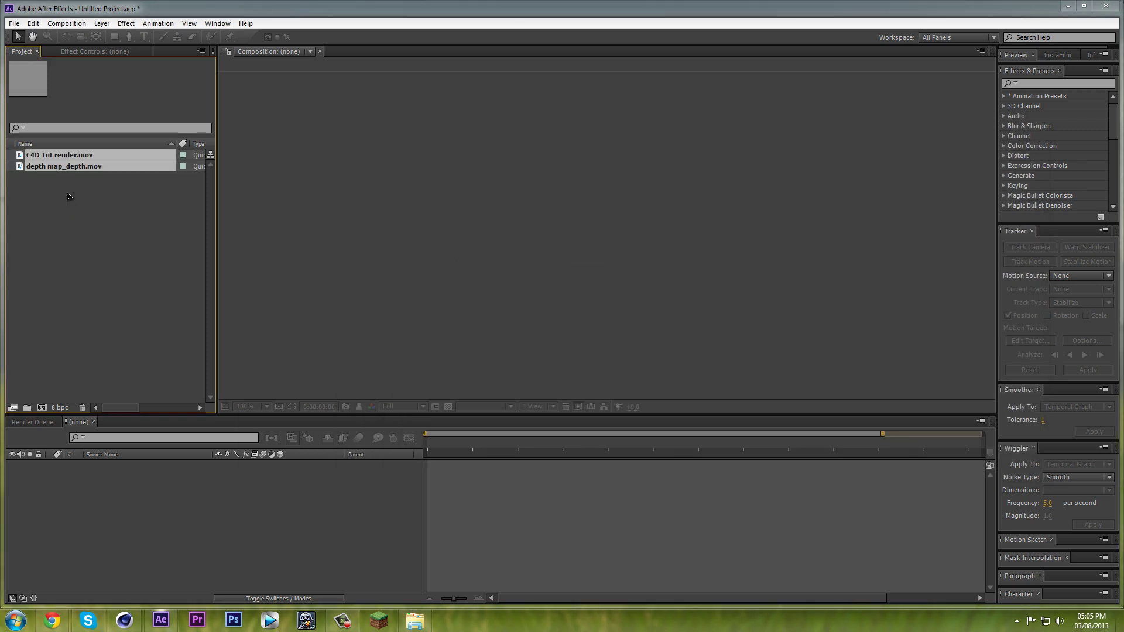
Create a new composition from the C4D tut render.mov footage.
left_click(68, 206)
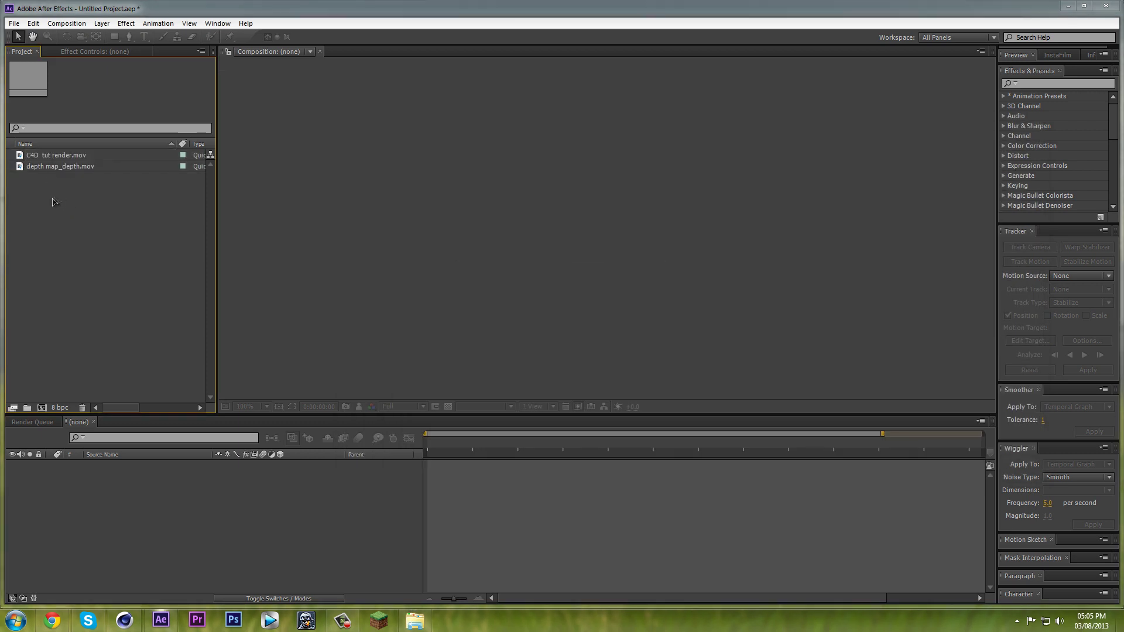
left_click_drag(60, 155, 44, 410)
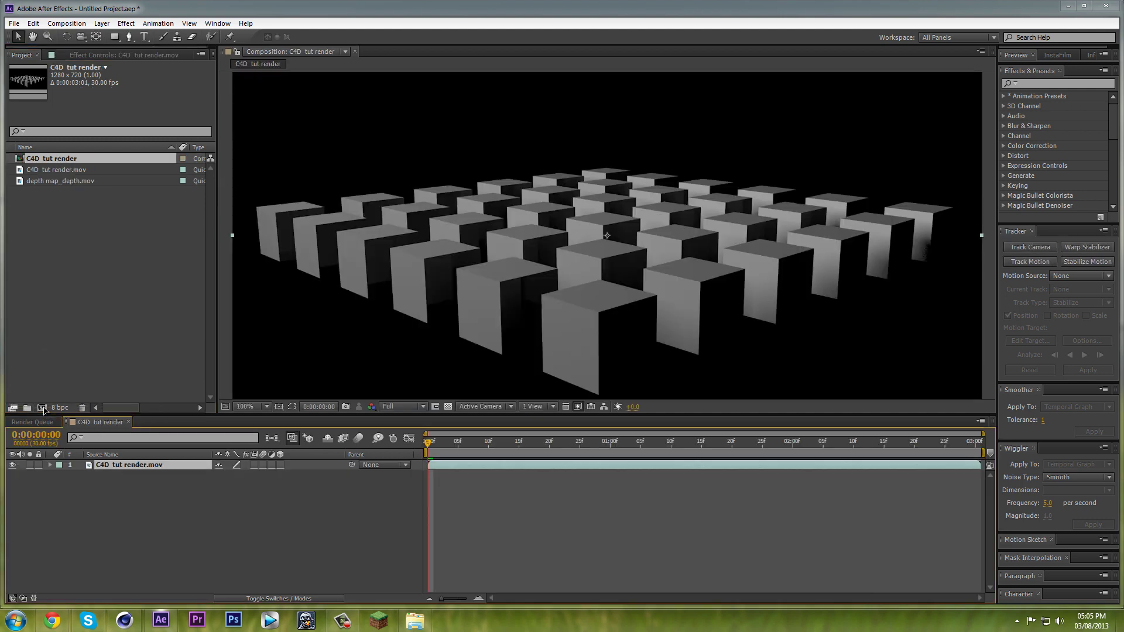
key("comma")
key("comma")
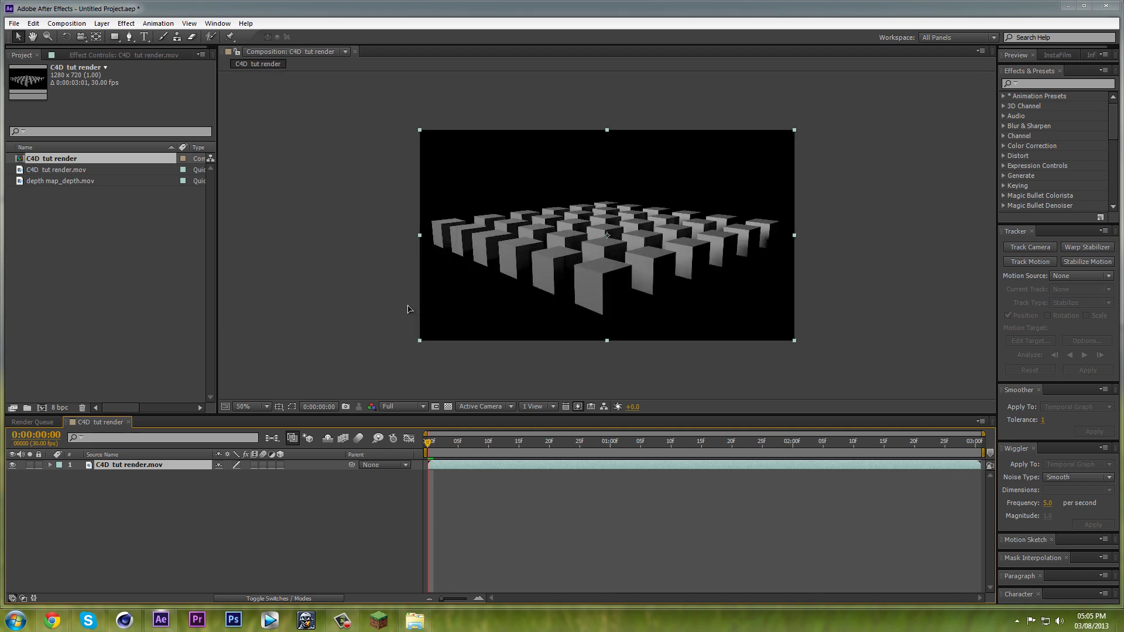
left_click(66, 23)
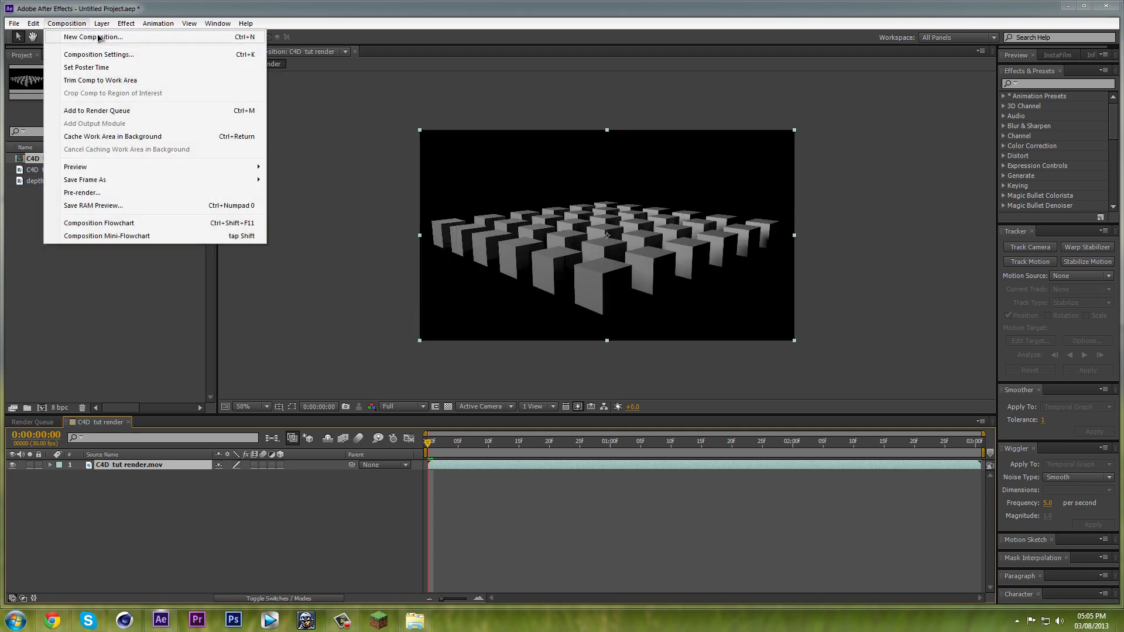
left_click(71, 34)
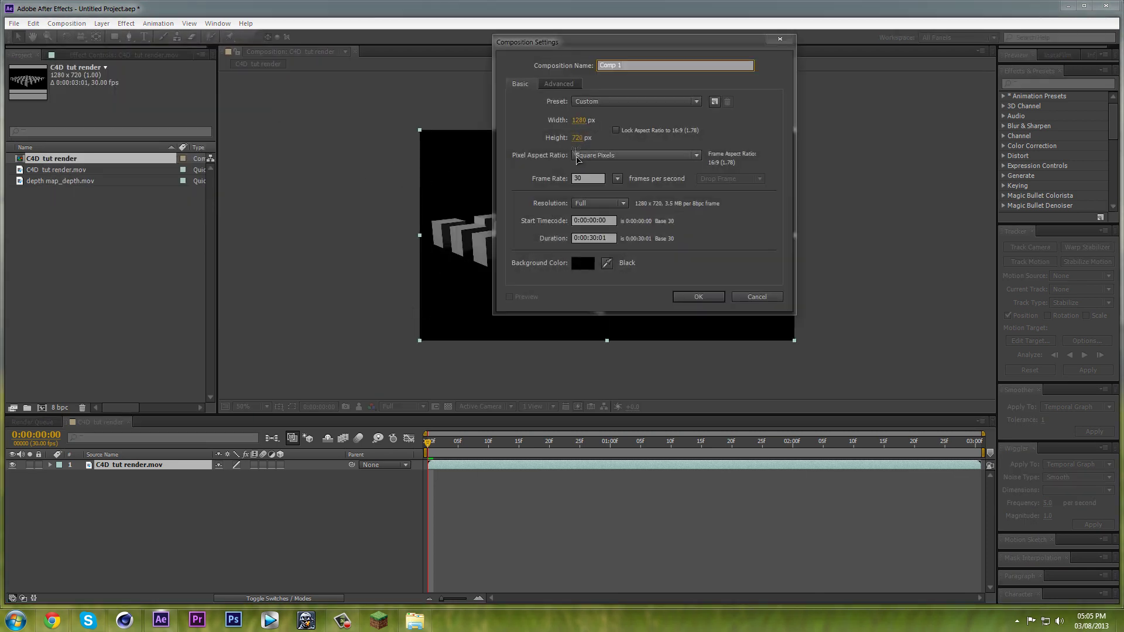
left_click(576, 181)
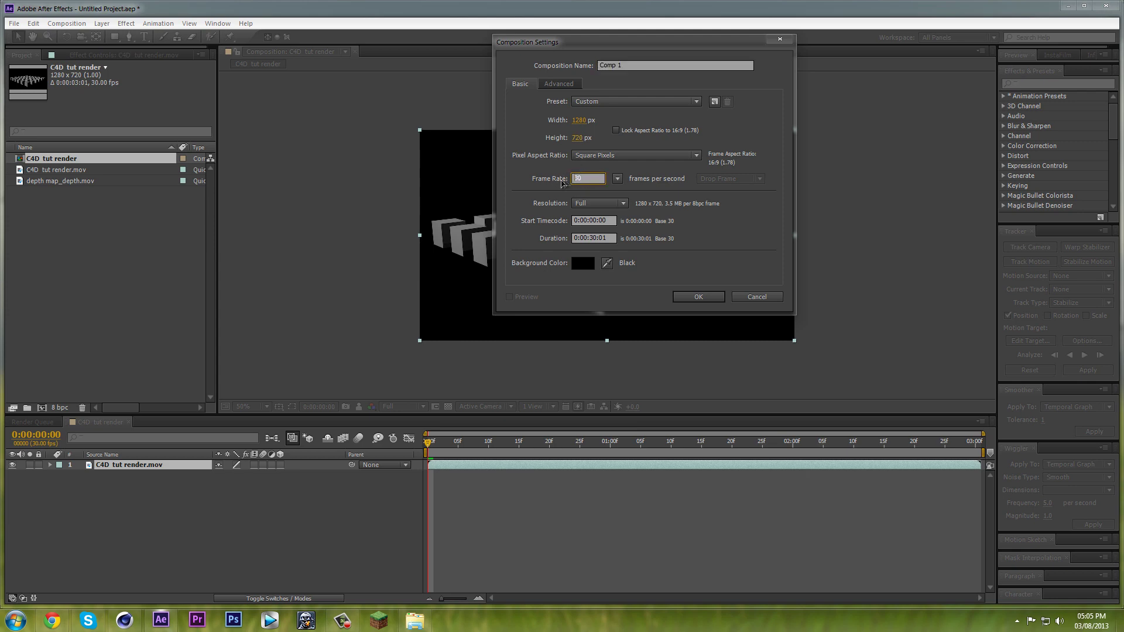
left_click(752, 298)
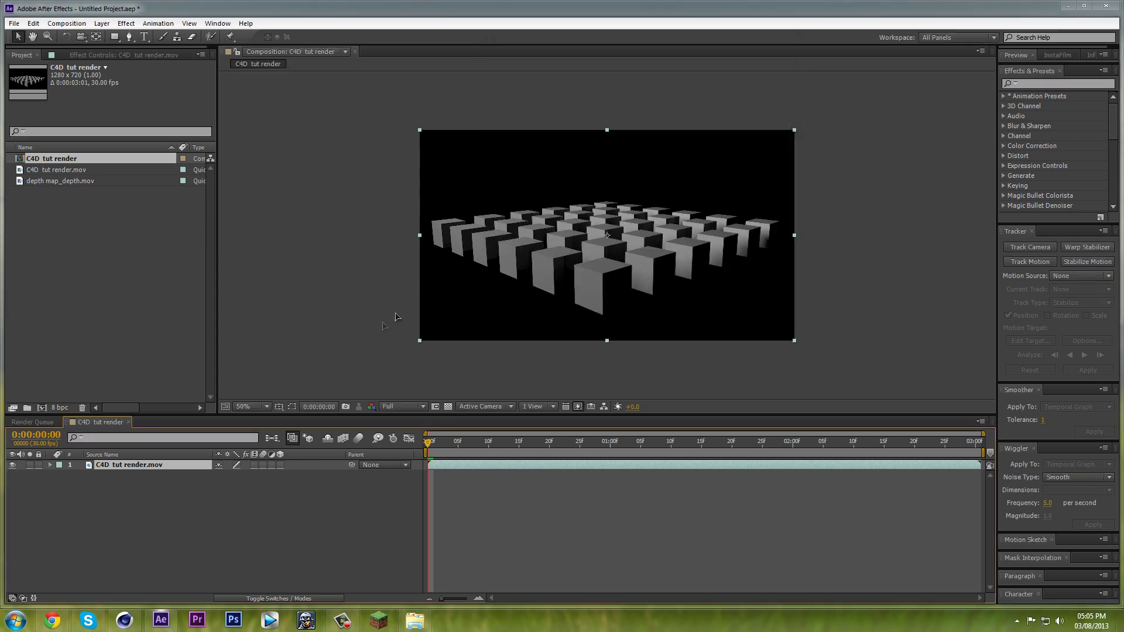
Add depth map_depth.mov to the composition beneath the C4D tut render.mov layer and hide the depth layer.
left_click(265, 406)
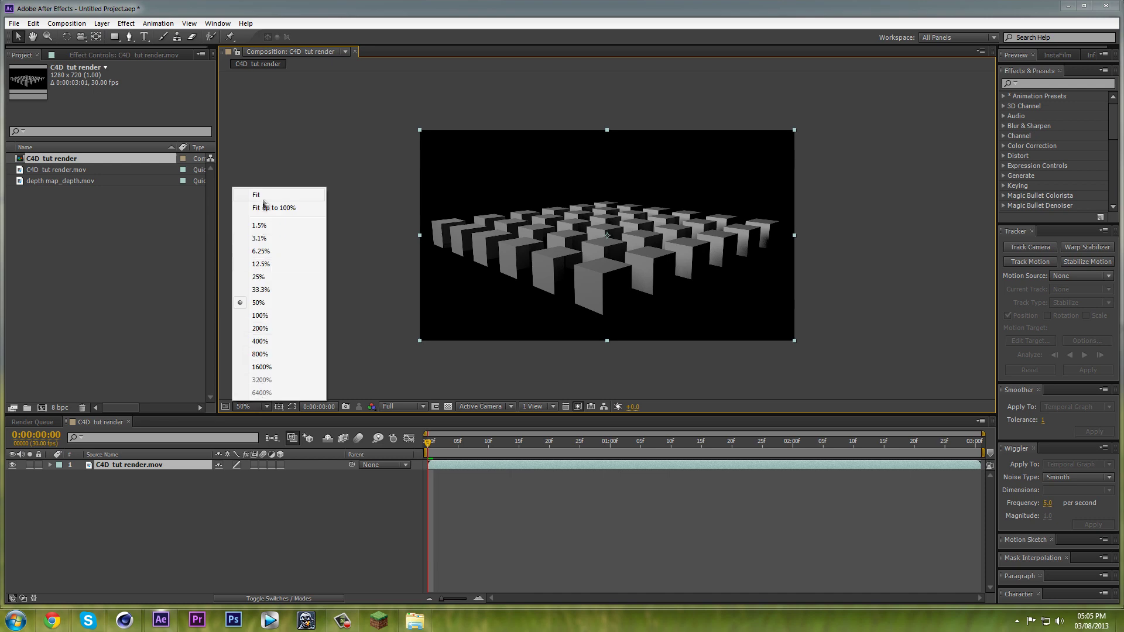
left_click(260, 209)
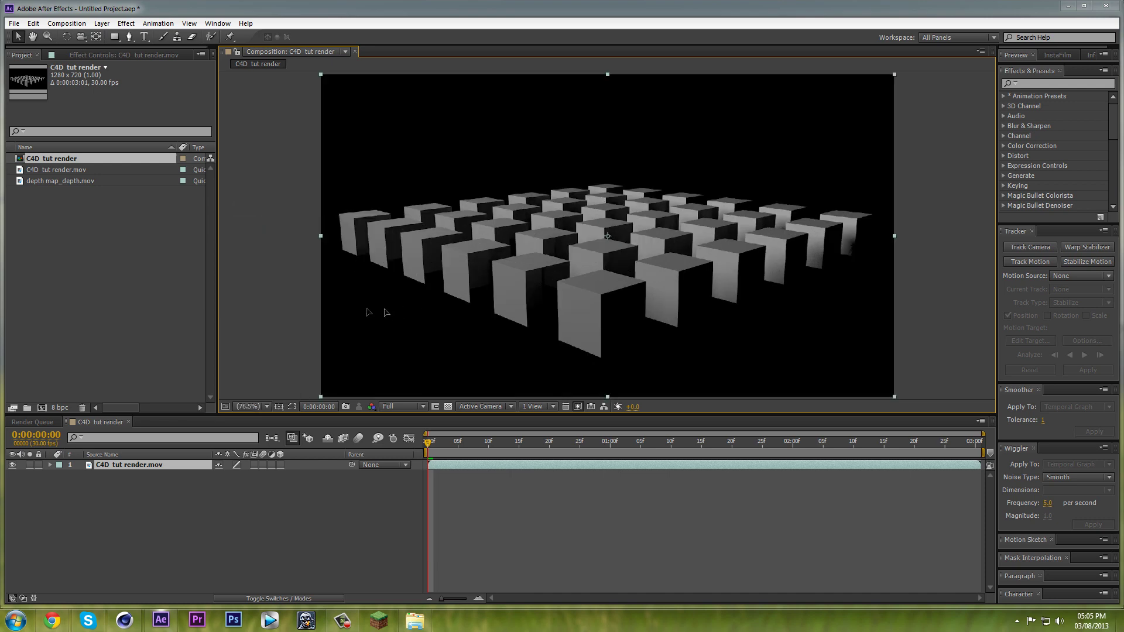
left_click_drag(45, 183, 114, 493)
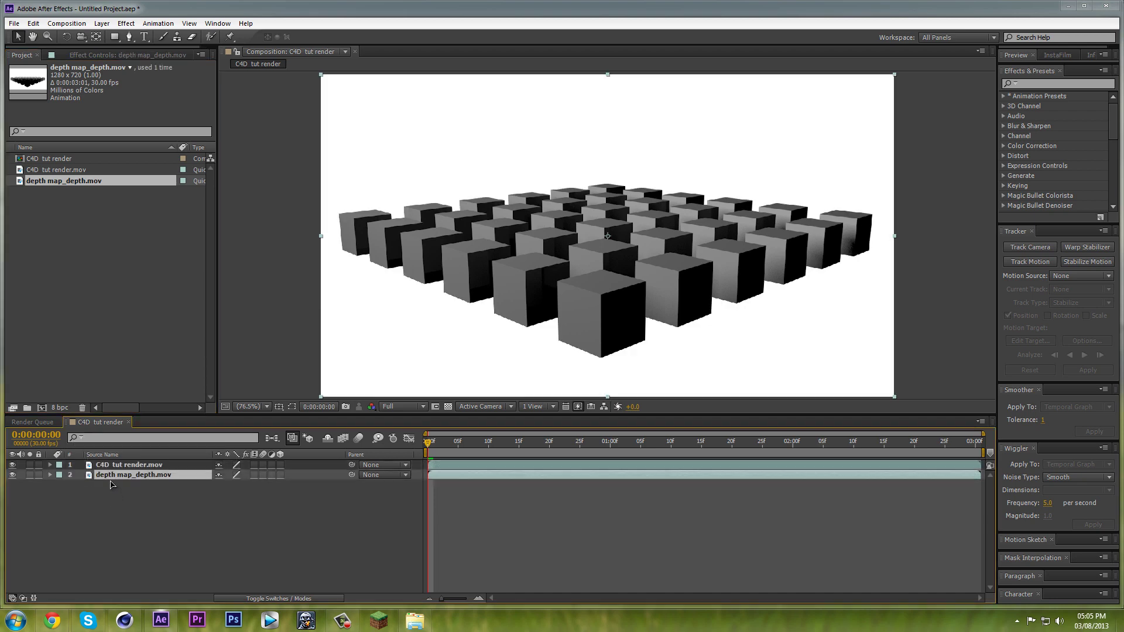
left_click(13, 476)
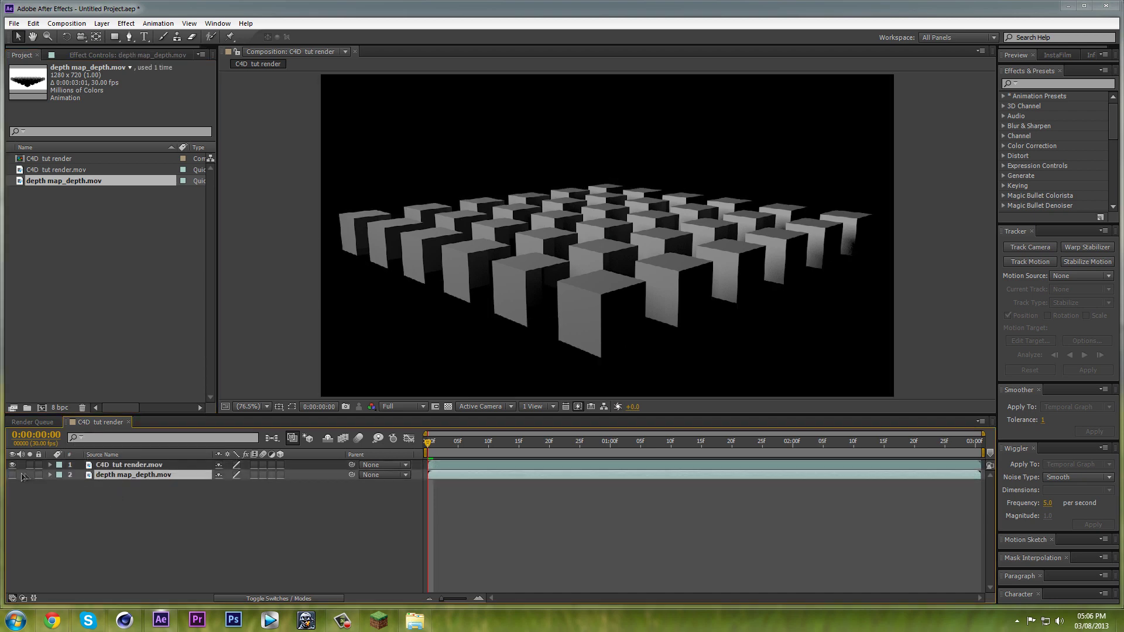
Apply Camera Lens Blur to the C4D tut render.mov layer and use depth map_depth.mov as its blur map layer.
left_click(117, 466)
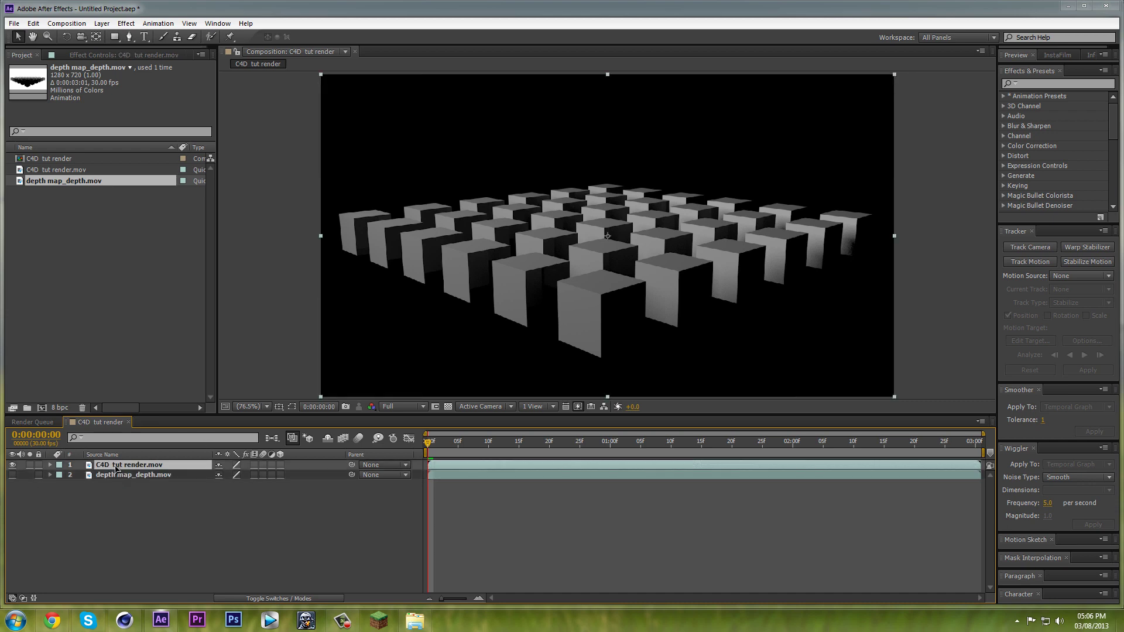
left_click(1028, 85)
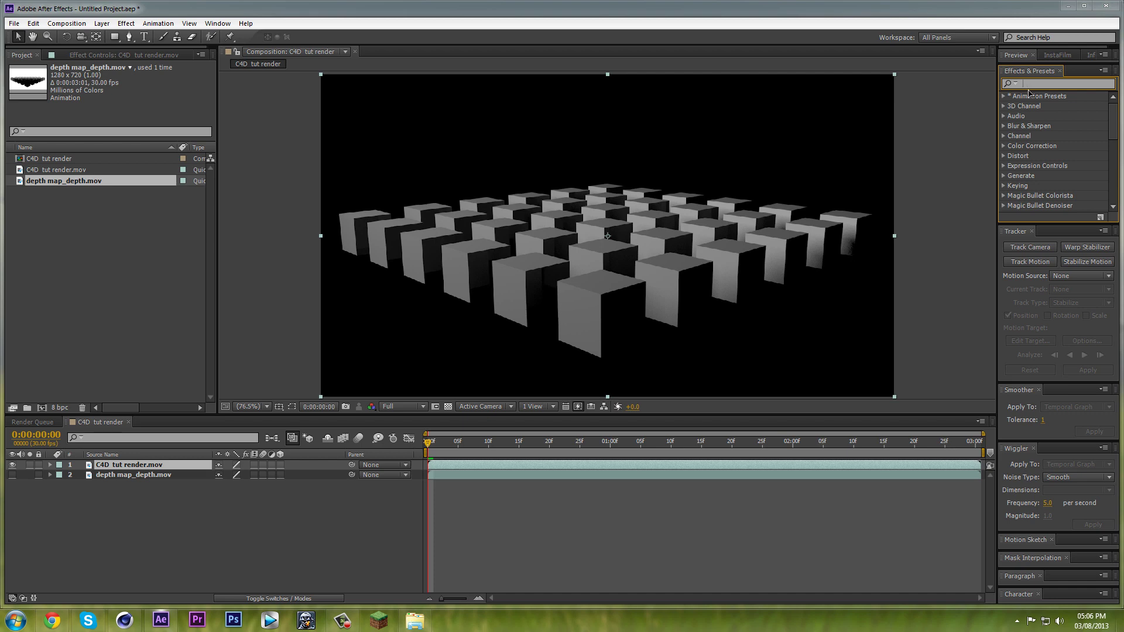
type("lens")
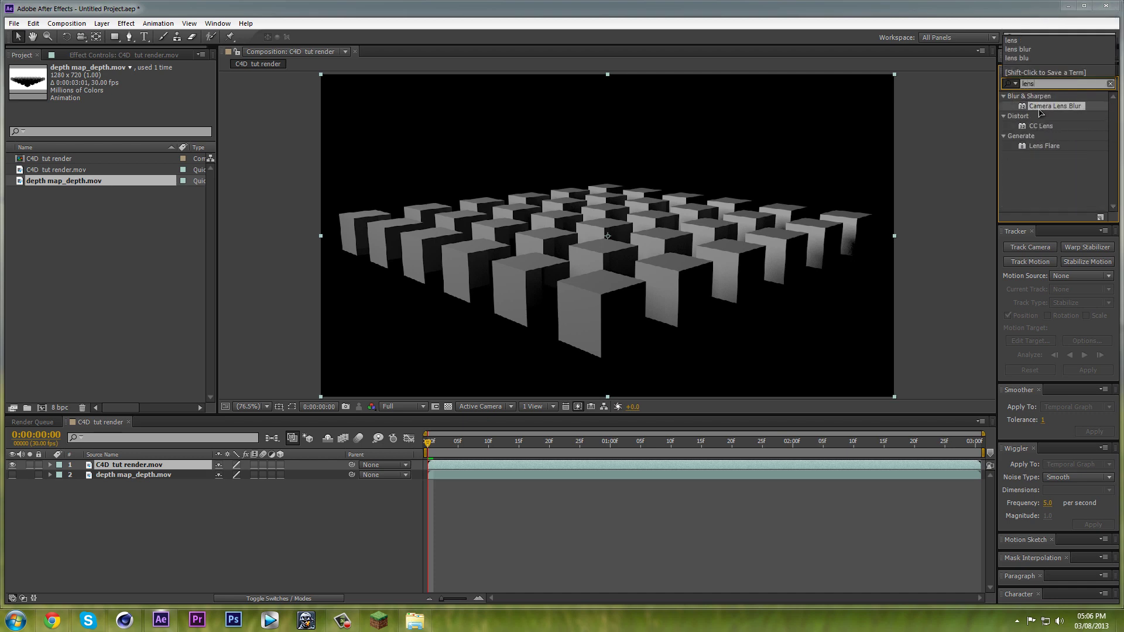
left_click_drag(1041, 113, 143, 465)
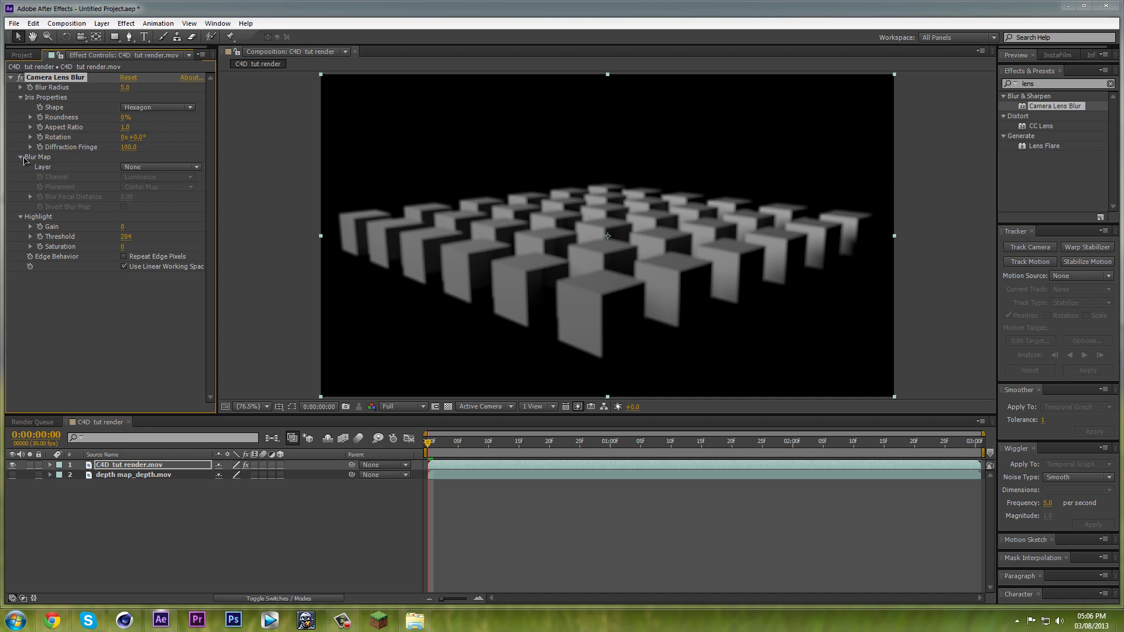
left_click(121, 168)
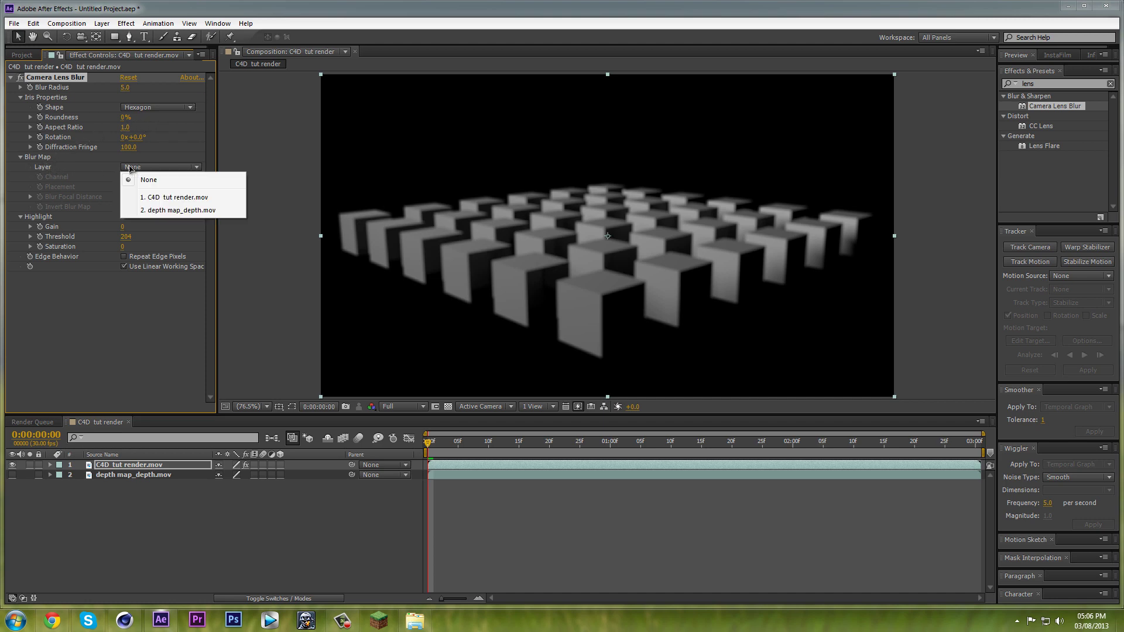
left_click(154, 212)
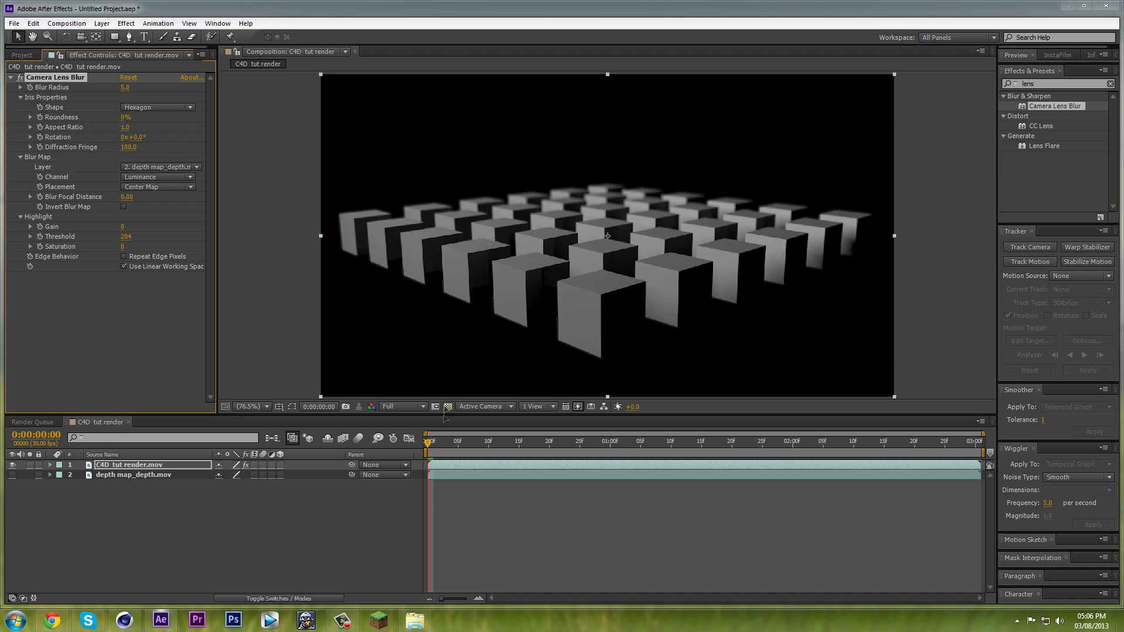
Play the blurred composition, reducing the preview resolution to Half and revealing the RAM preview controls for smoother playback.
key("space")
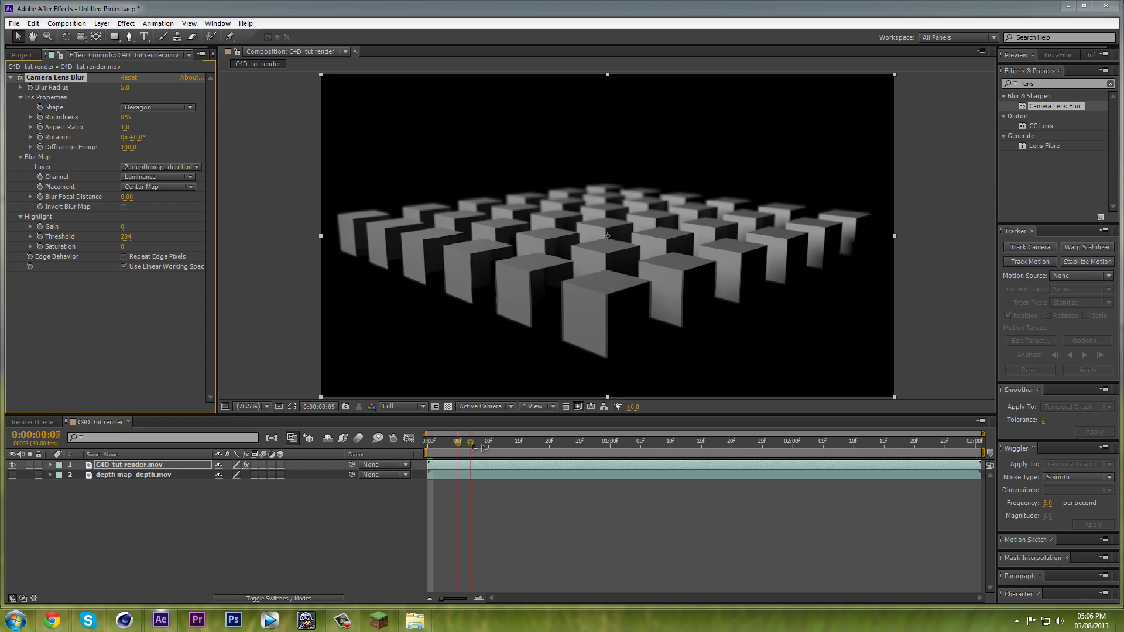
key("space")
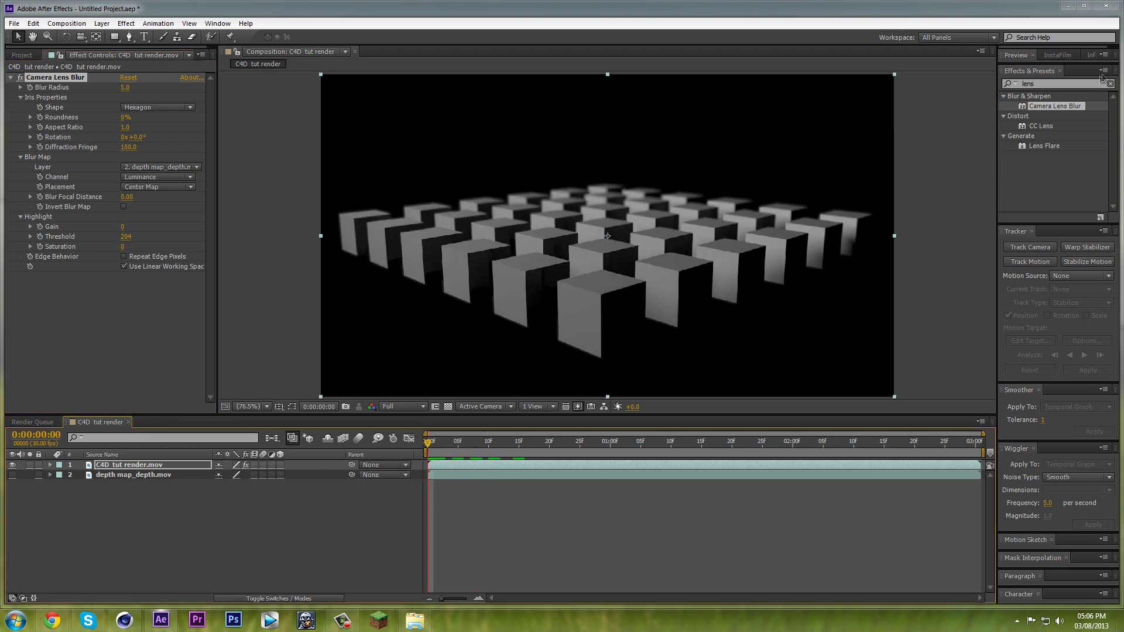
left_click(410, 411)
left_click(399, 431)
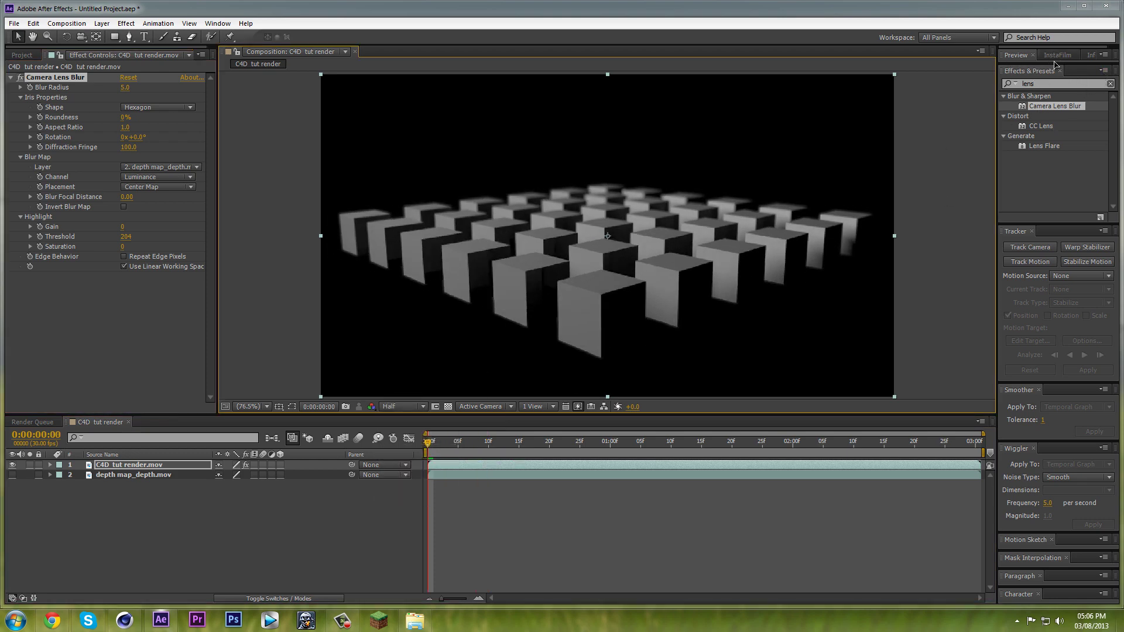
left_click_drag(1054, 63, 1053, 102)
key("space")
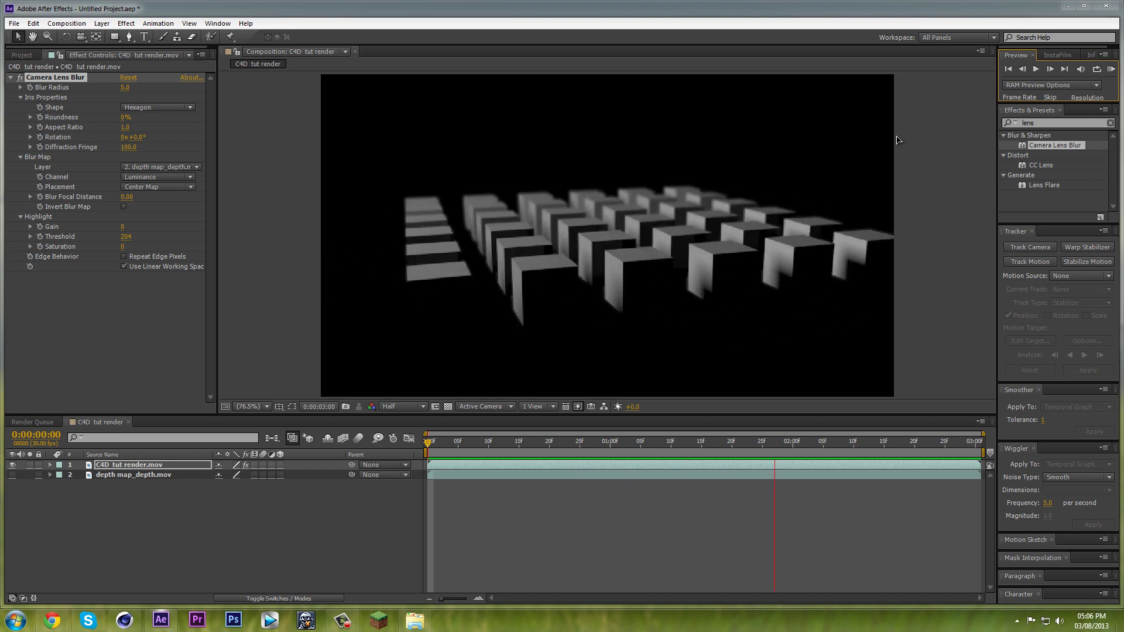
key("space")
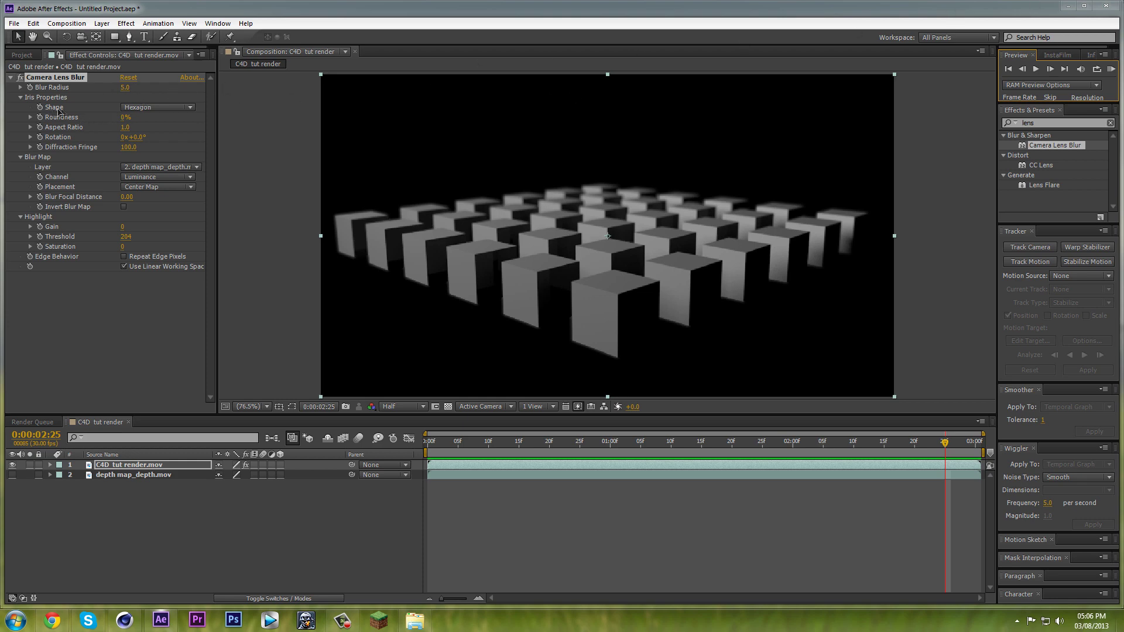
Look through the blur's iris shape options, and switch to Chrome to examine the closed and open aperture diagram.
left_click(144, 109)
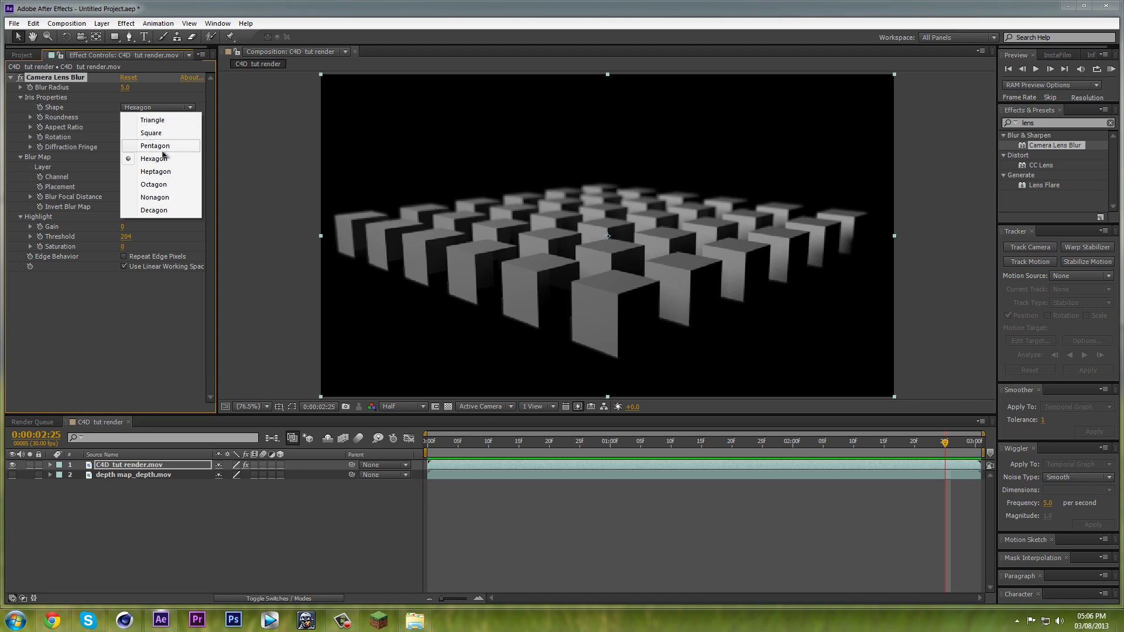
left_click(154, 105)
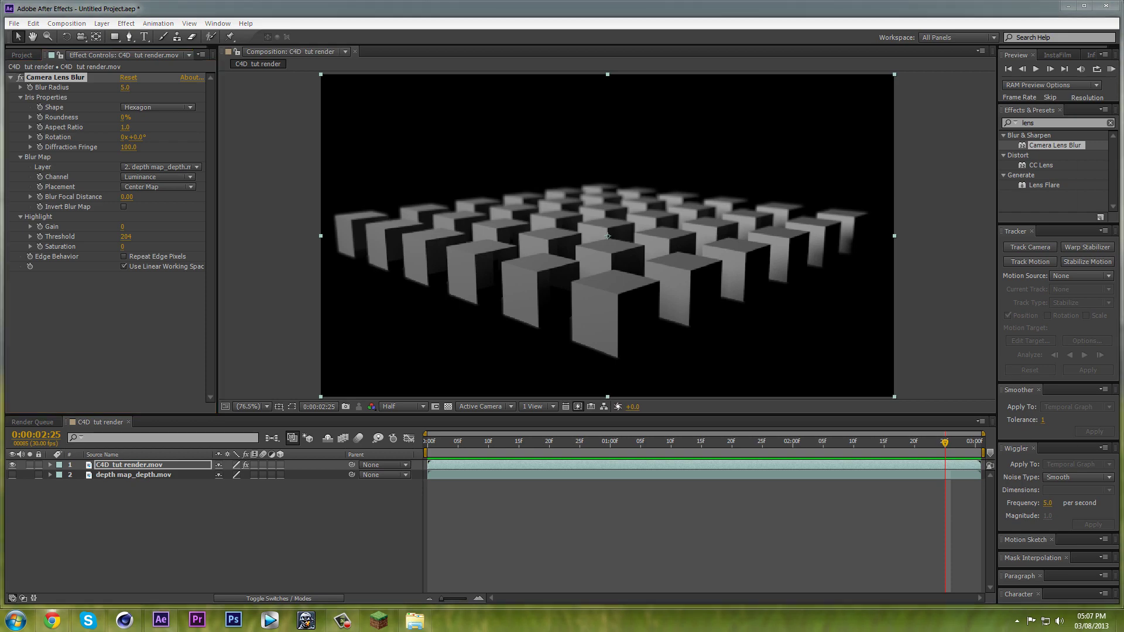
key("alt+Tab")
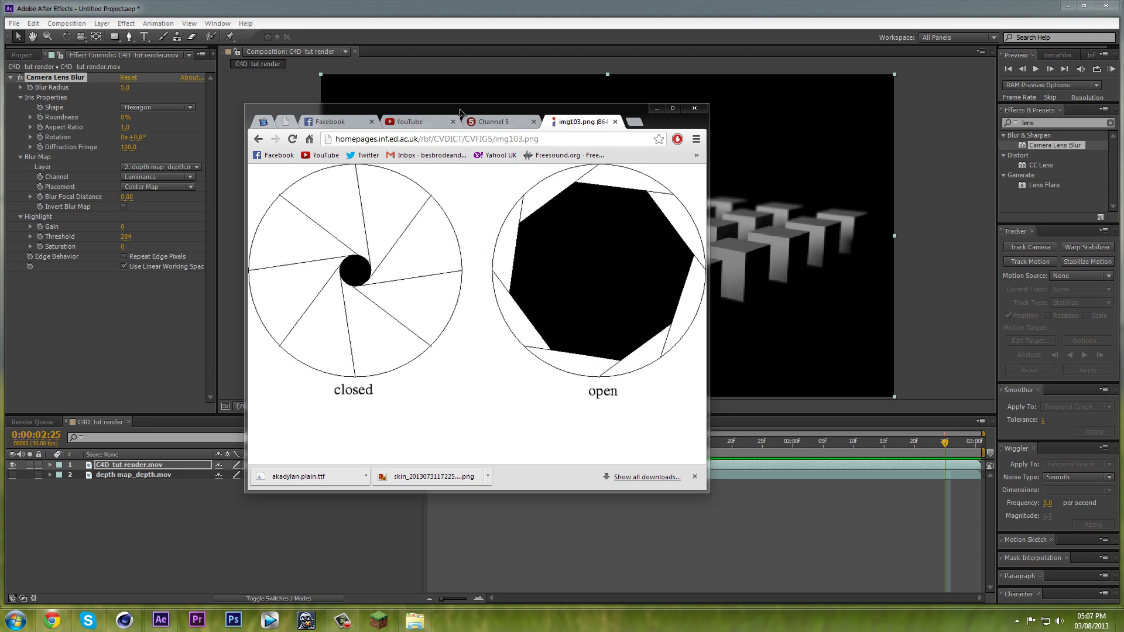
left_click_drag(460, 112, 495, 112)
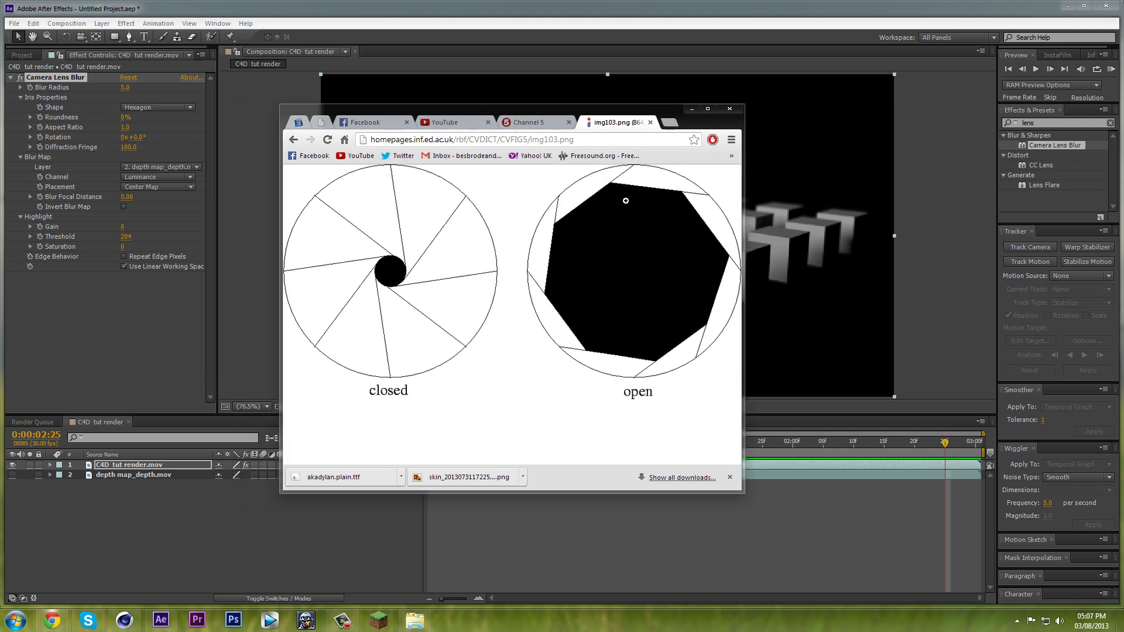
Try the Octagon iris shape in After Effects, compare it with Chrome's aperture diagram, and return the shape to Hexagon.
left_click(164, 108)
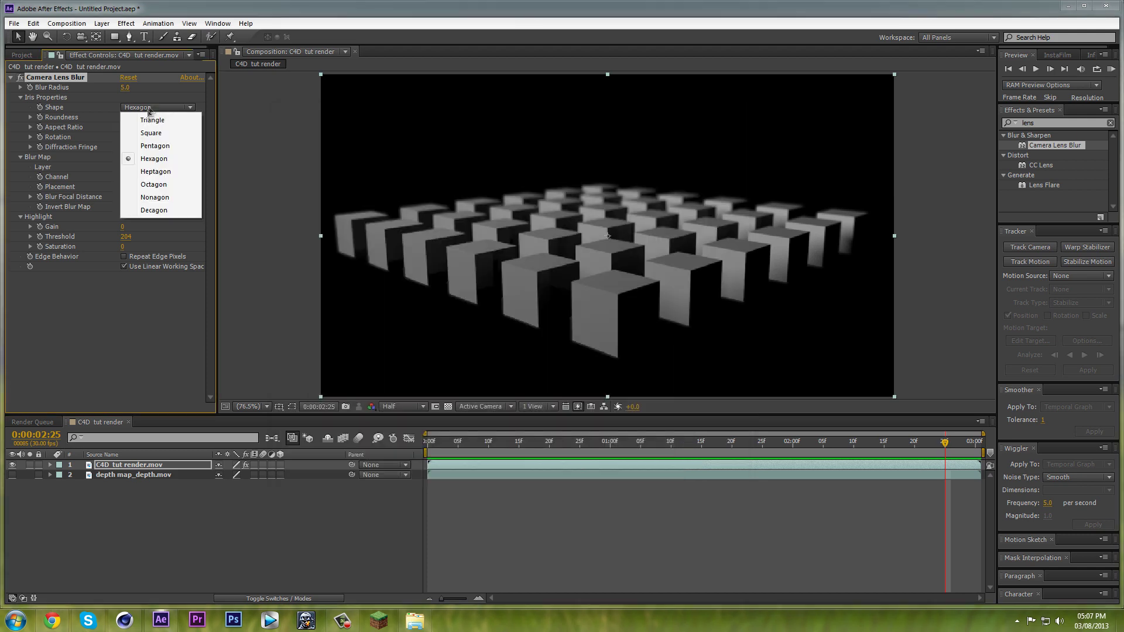
left_click(152, 184)
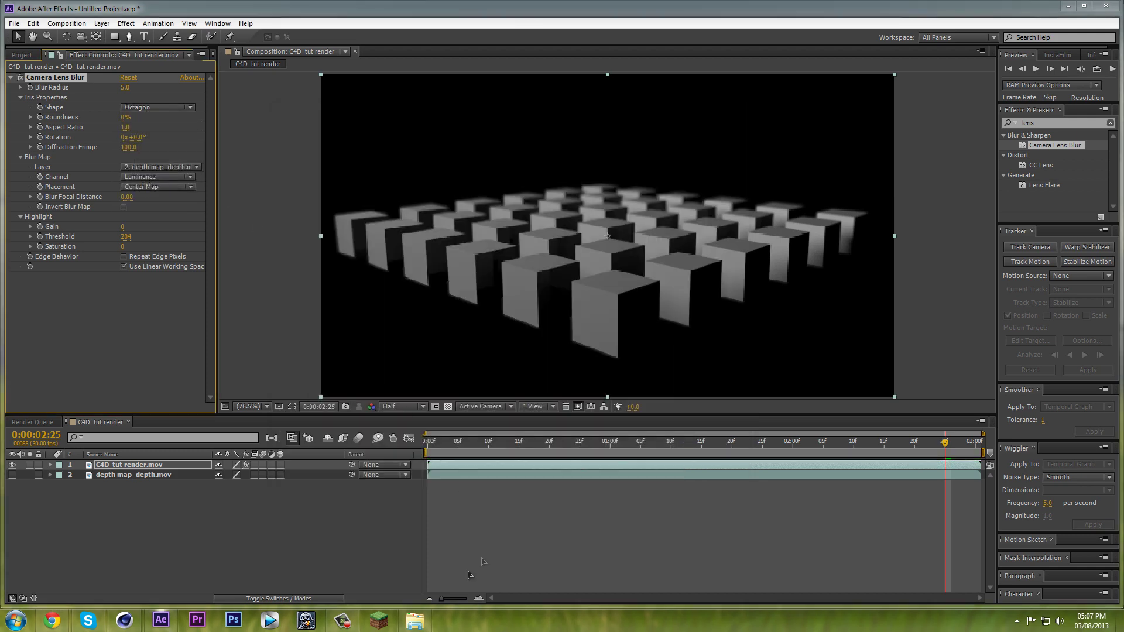
left_click(53, 620)
left_click_drag(537, 109, 608, 104)
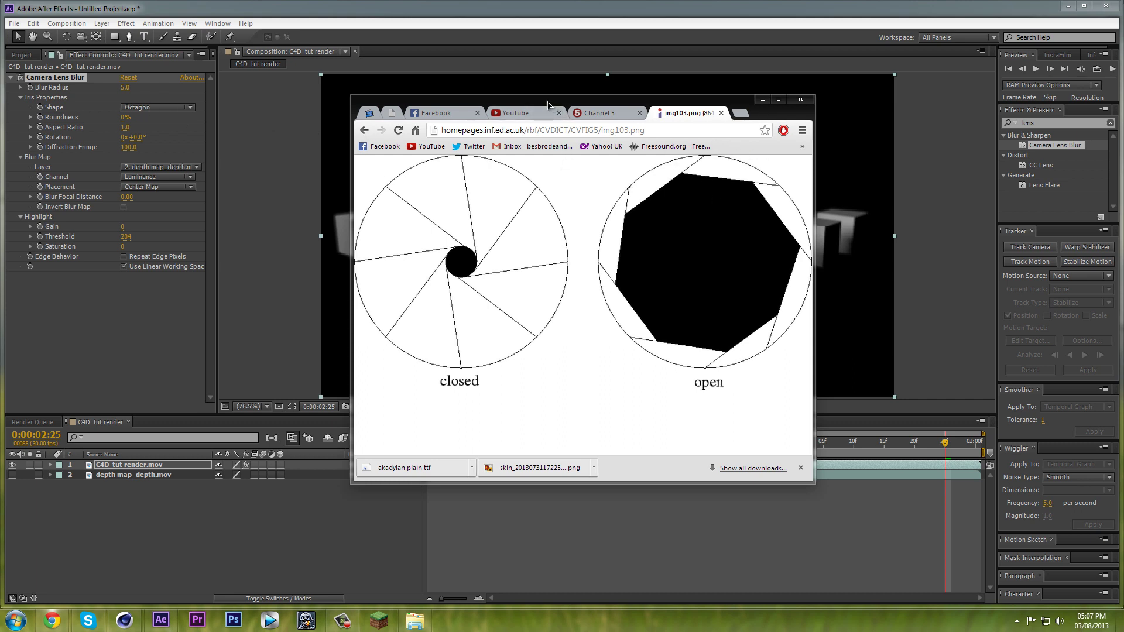
left_click_drag(545, 104, 630, 99)
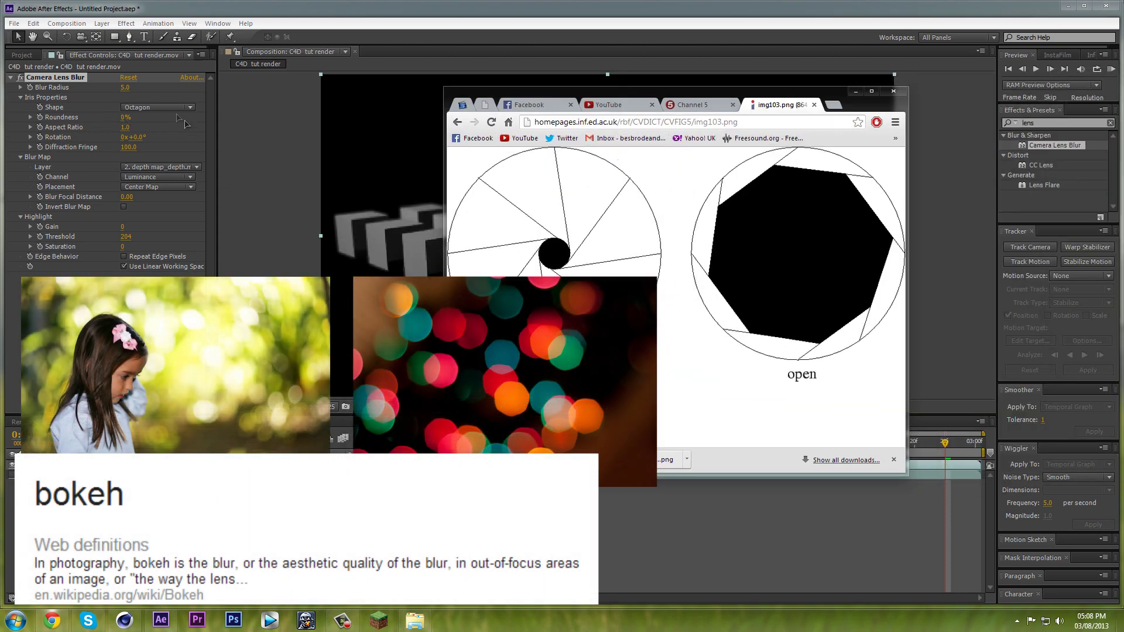
left_click(163, 109)
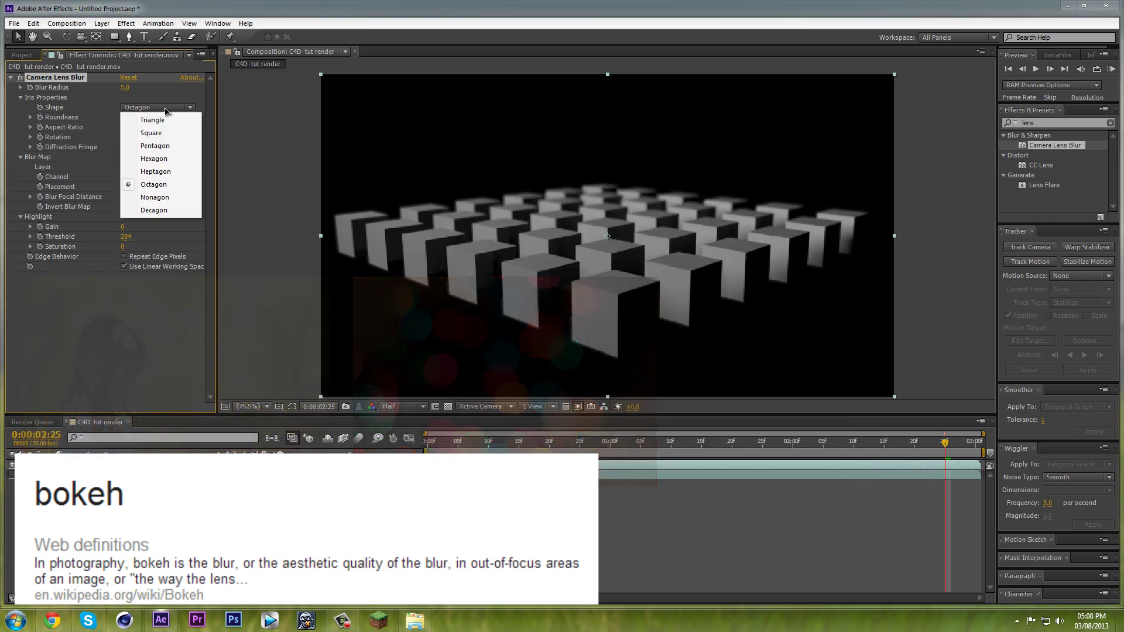
left_click(155, 158)
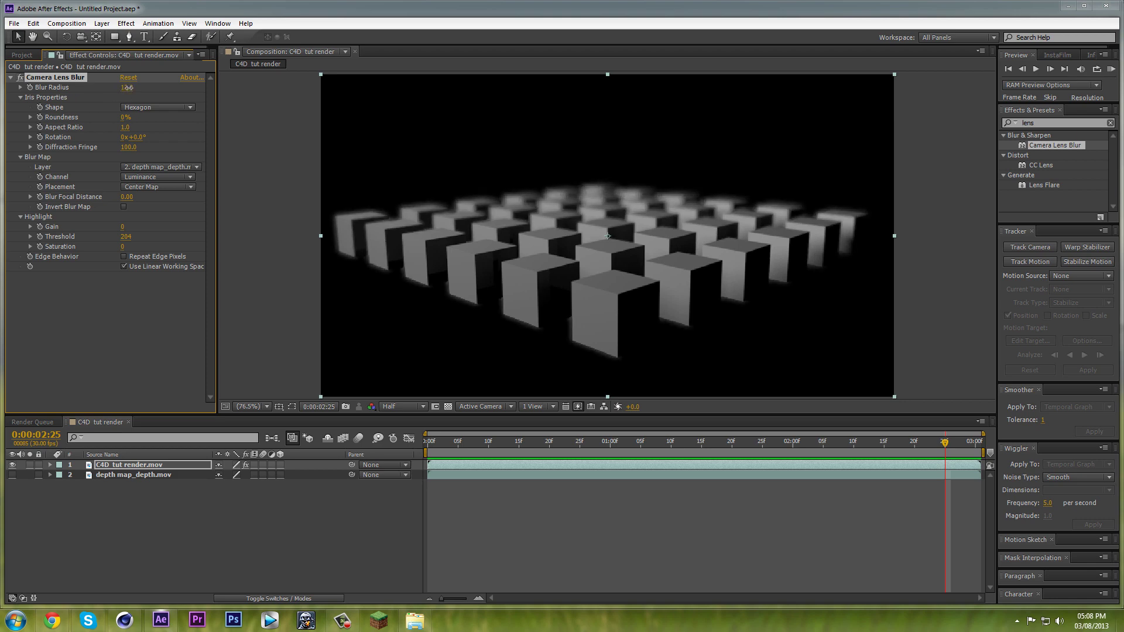
Display the composition at full resolution and 100% magnification.
left_click(399, 406)
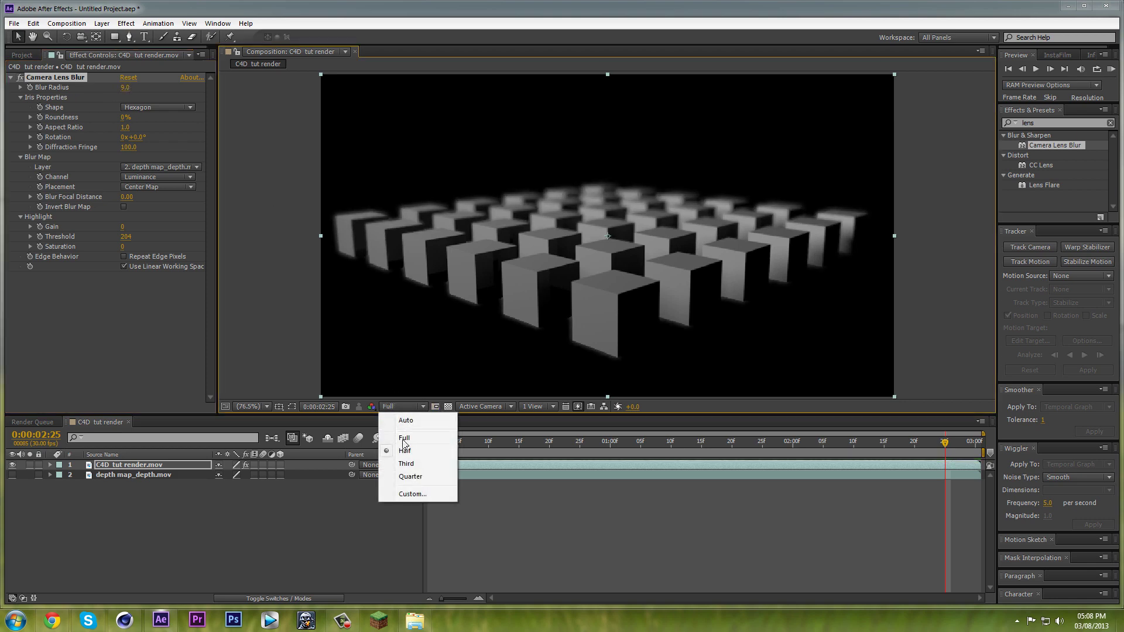
left_click(411, 425)
left_click(244, 408)
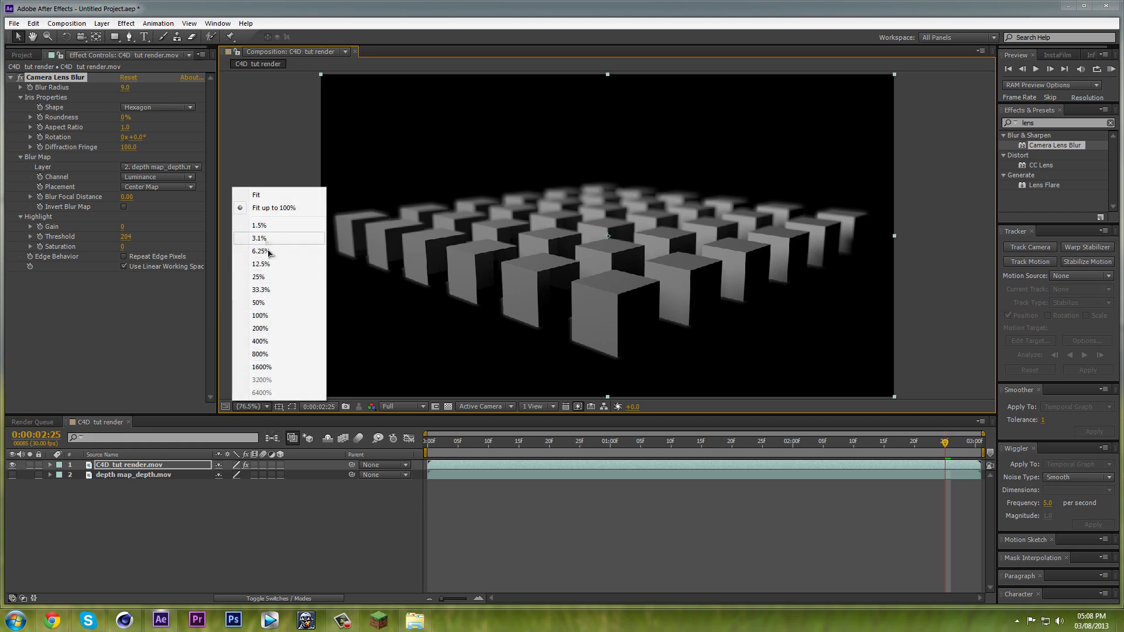
left_click(269, 317)
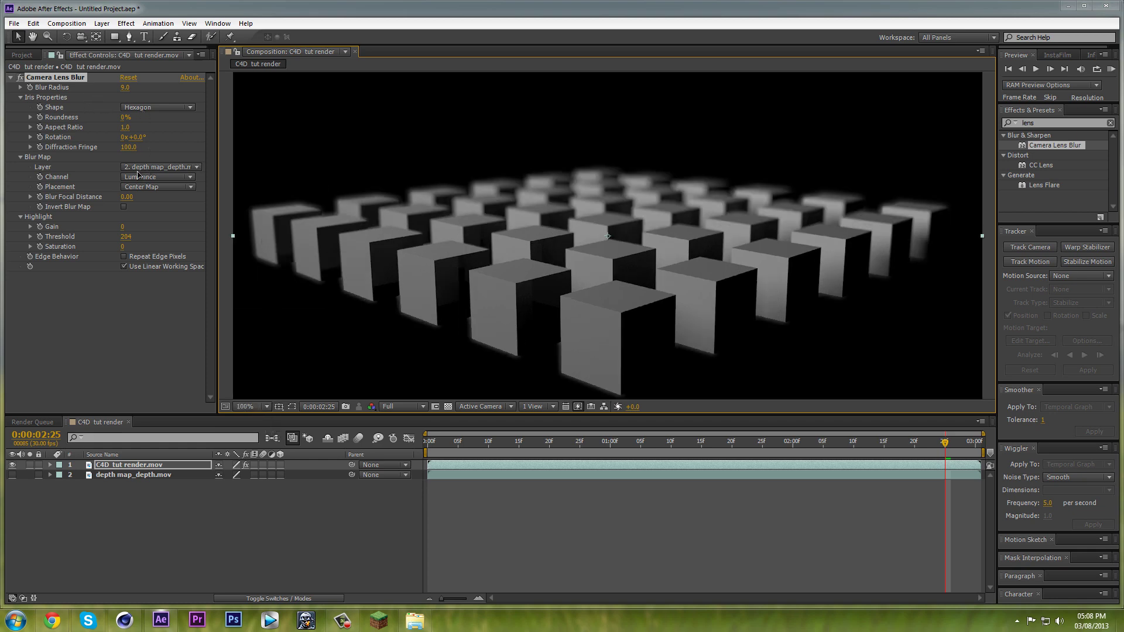
Try a Blur Radius of 9 with the preview resolution reduced to Half, and undo the radius change.
left_click_drag(131, 88, 123, 88)
left_click(124, 88)
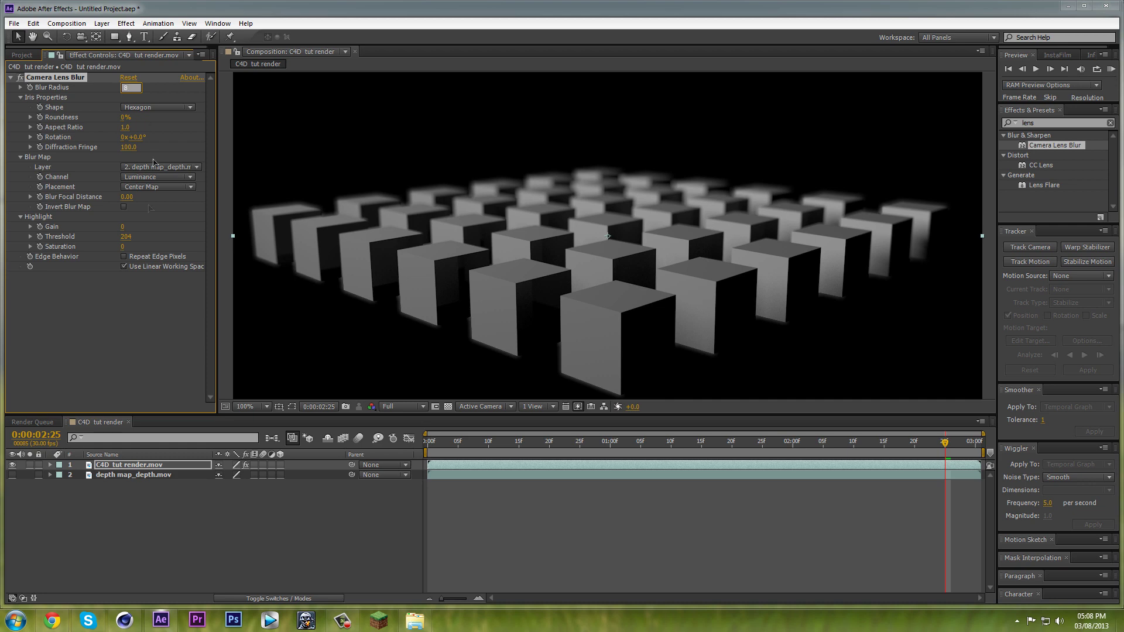
type("9")
key("Return")
key("ctrl+shift+j")
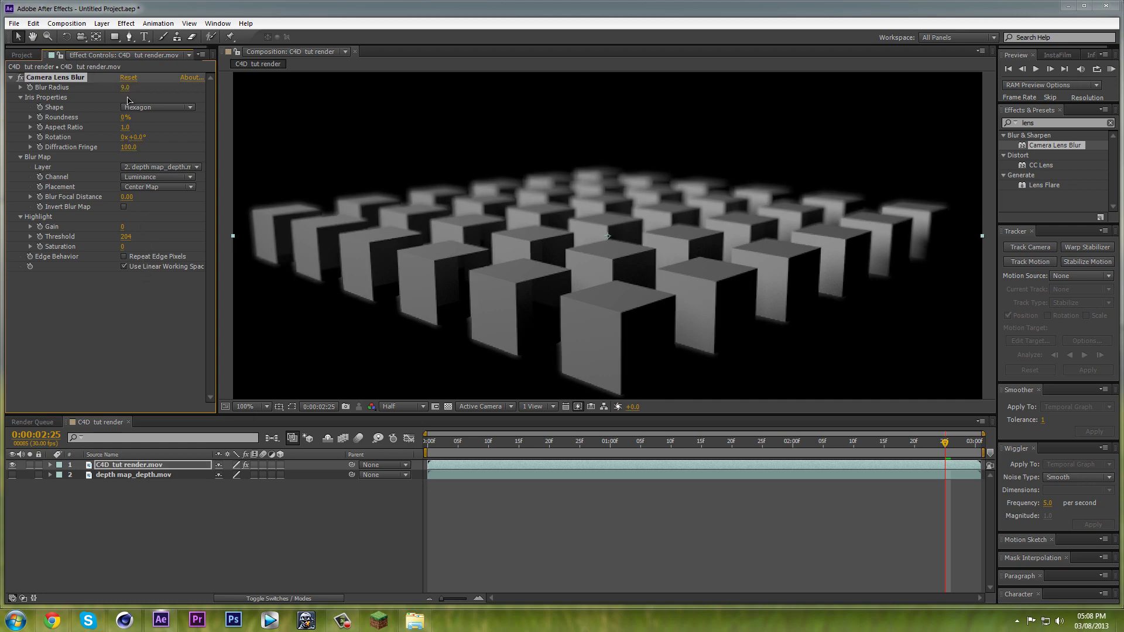
key("ctrl+z")
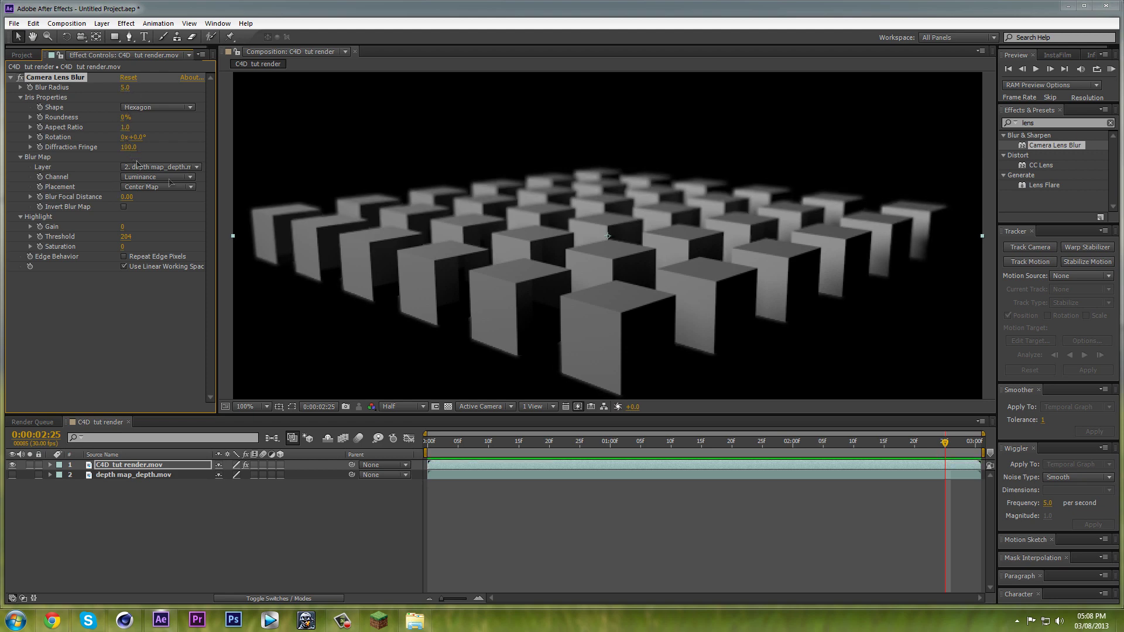
Sweep the Camera Lens Blur's Blur Focal Distance up to 0.99 and bring it back down to 0.01.
left_click(30, 198)
left_click_drag(50, 217, 190, 218)
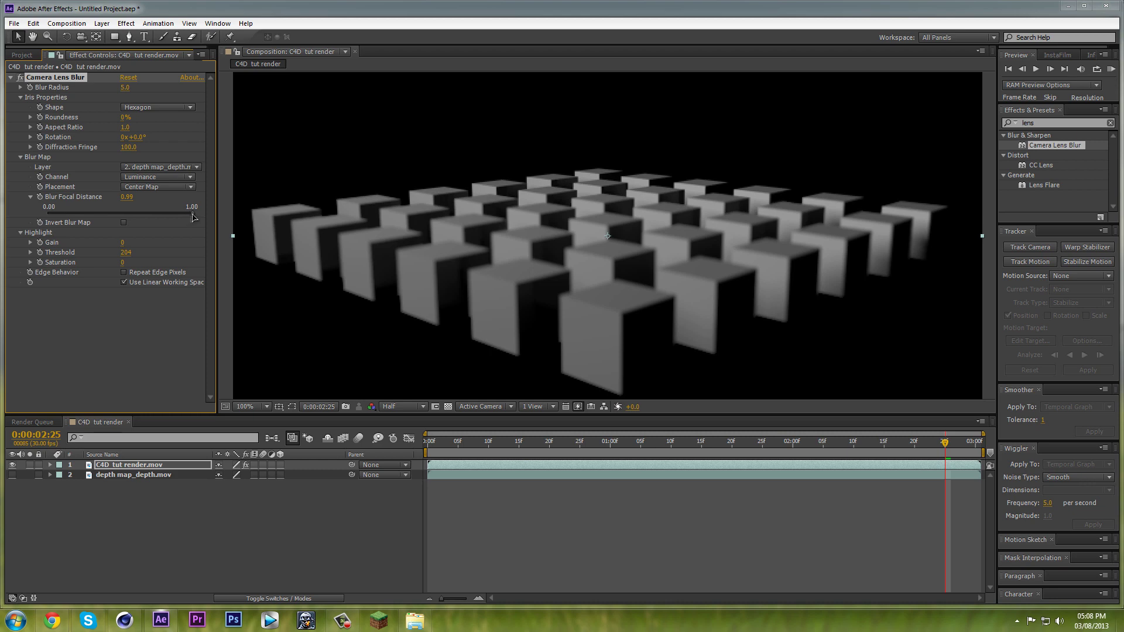
left_click_drag(183, 216, 27, 229)
key("ctrl+z")
mouse_move(65, 214)
left_mouse_down()
mouse_move(186, 218)
mouse_move(49, 219)
left_mouse_up()
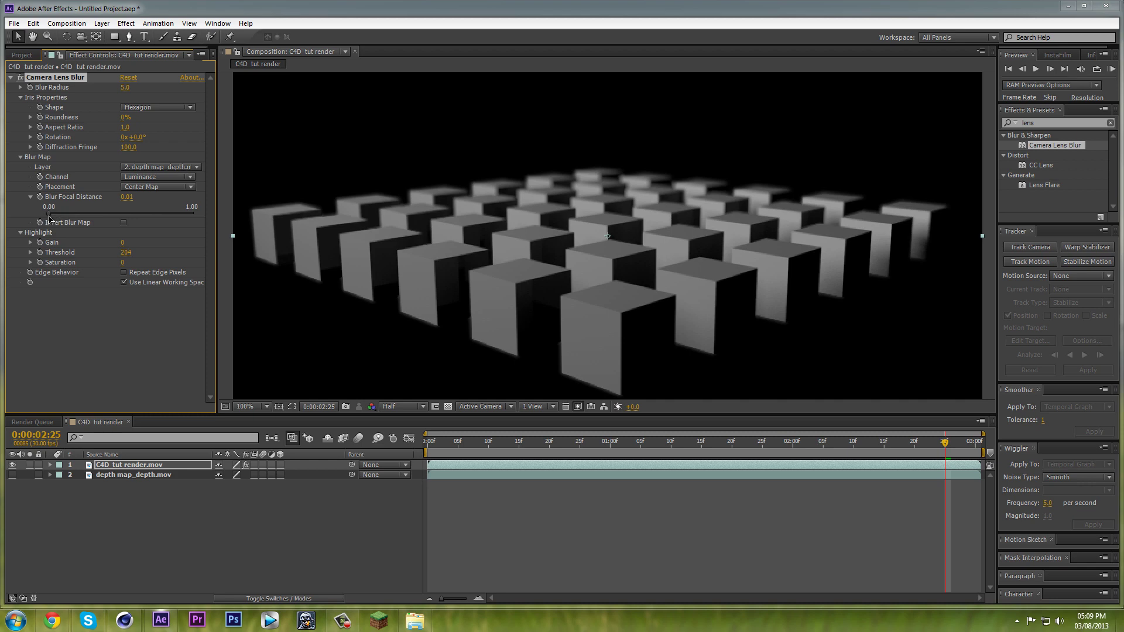